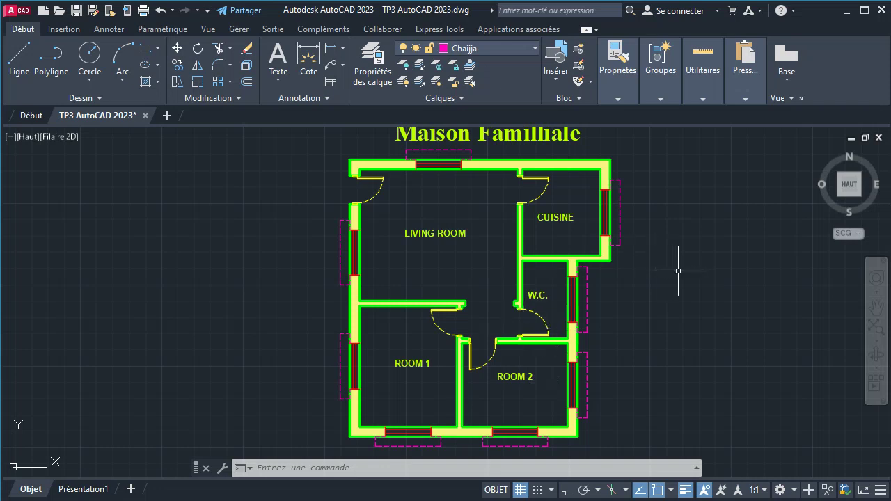
Switch on the Cotation layer in the Calques list so the plan's dimensions appear
left_click(501, 49)
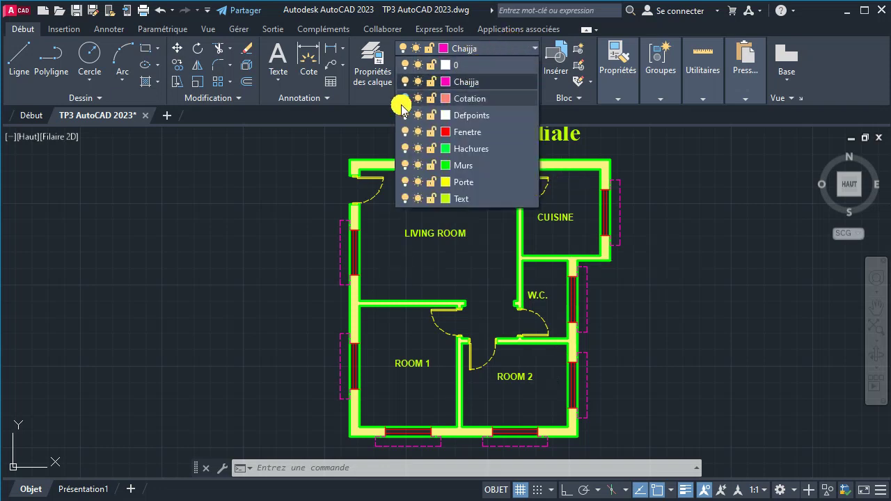
left_click(405, 99)
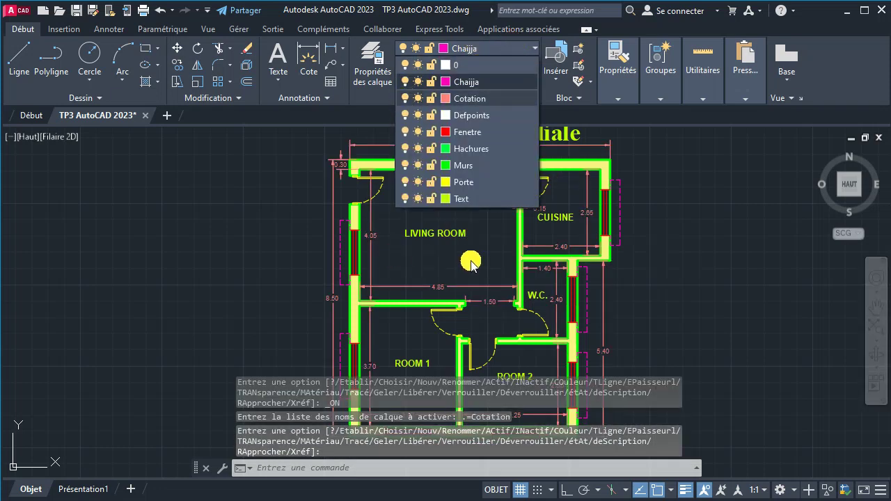
left_click(647, 267)
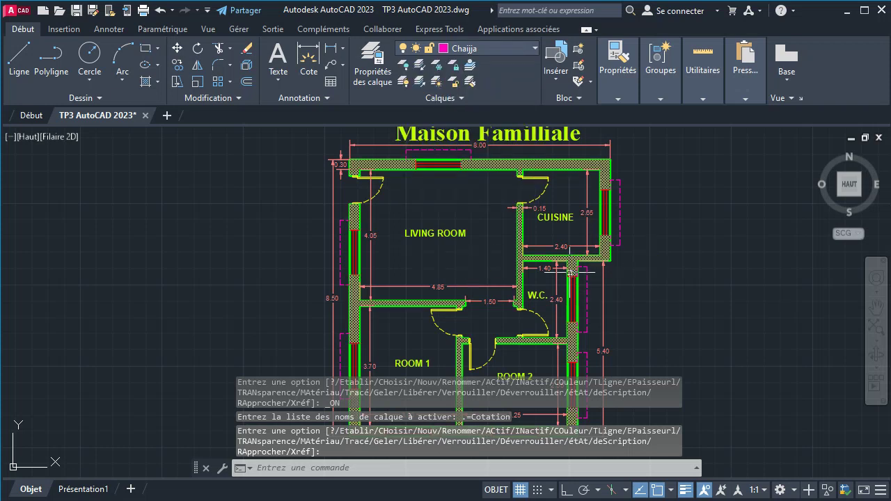
scroll(567, 271, "down", 2)
left_click(392, 169)
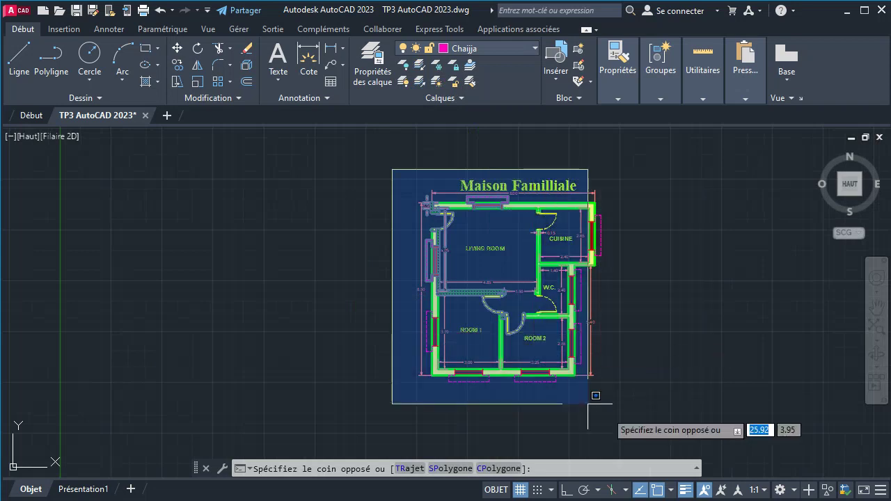
Window-select all 96 plan objects and copy them with Copier avec point de base
left_click(642, 399)
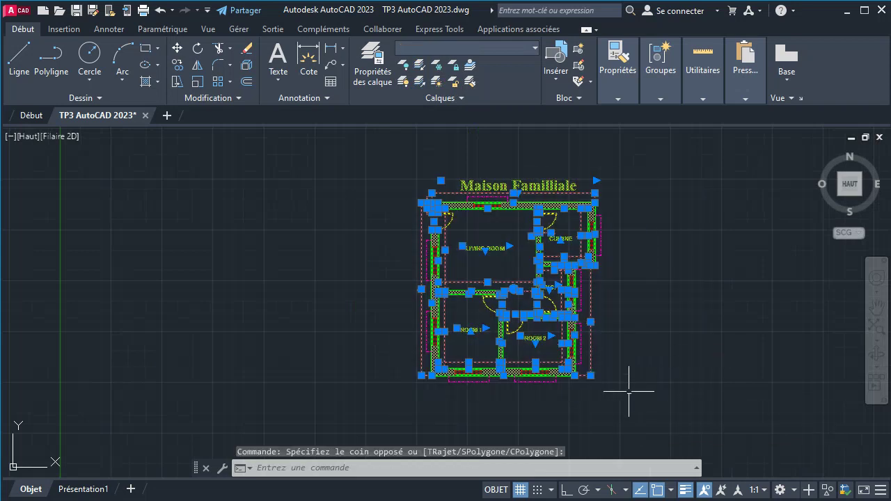
right_click(423, 203)
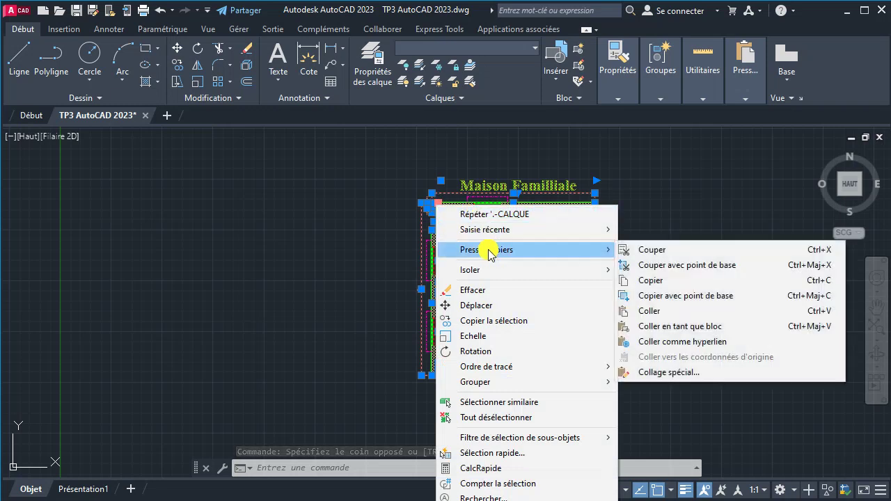
left_click(665, 301)
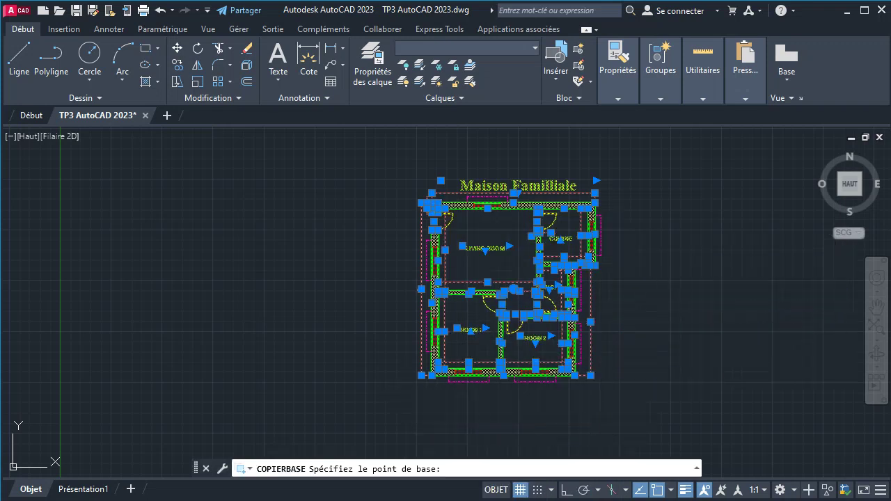
left_click(405, 385)
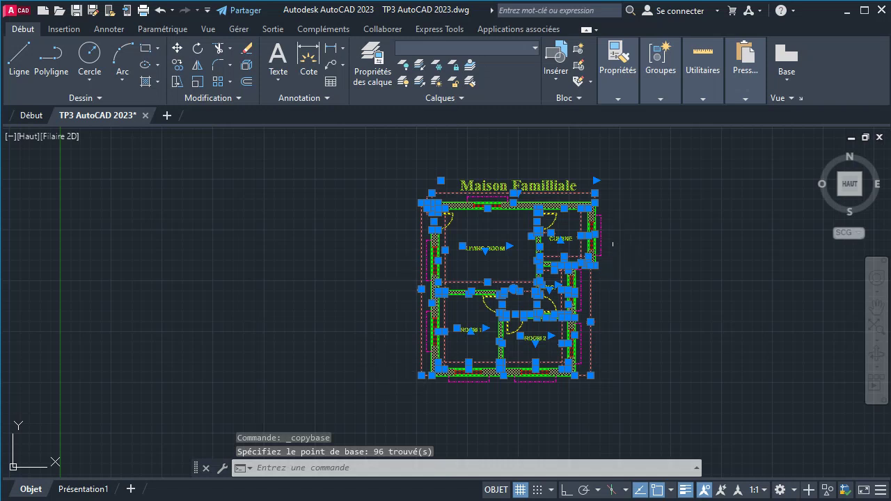
Create the new drawing Dessin3, paste the plan at a picked insertion point, and zoom in
left_click(167, 119)
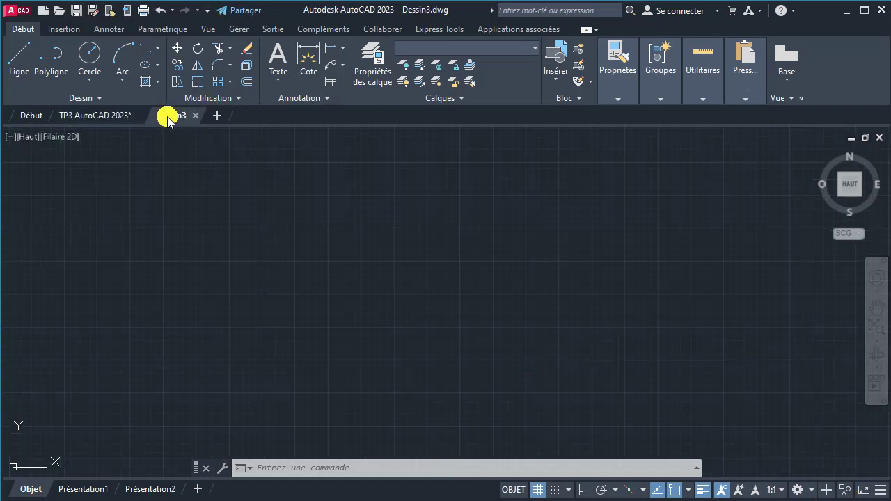
right_click(430, 283)
mouse_move(481, 313)
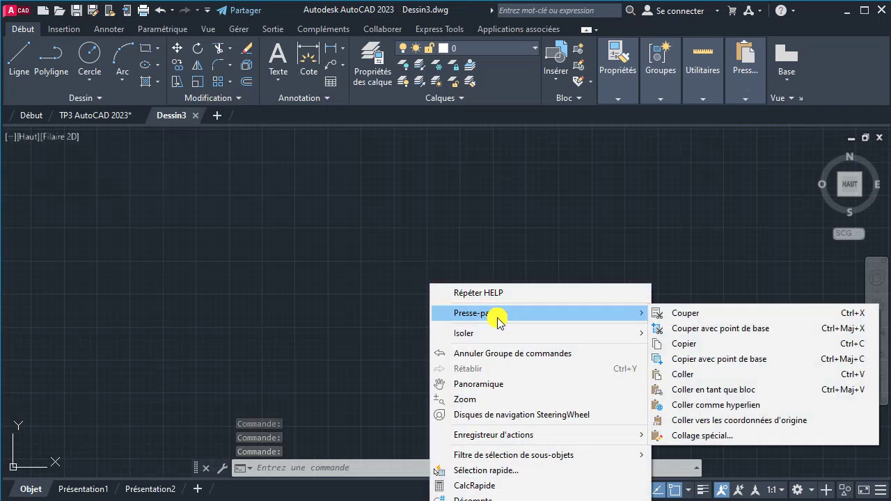
left_click(685, 375)
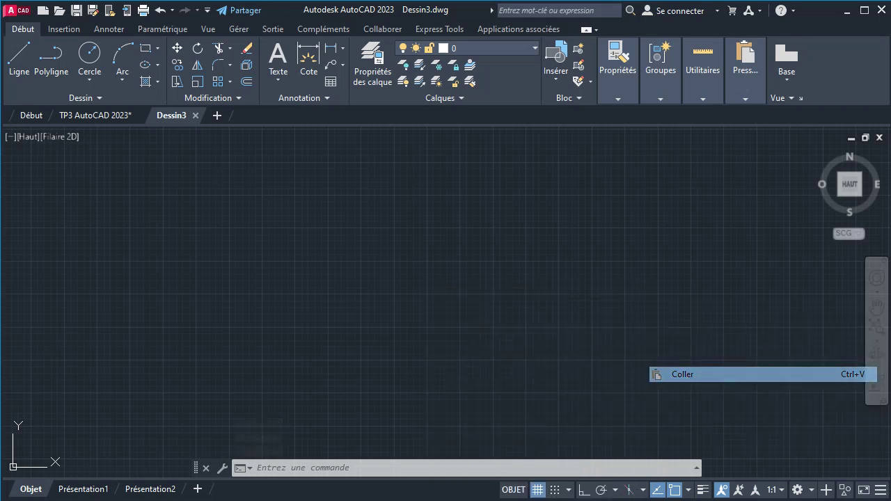
left_click(408, 313)
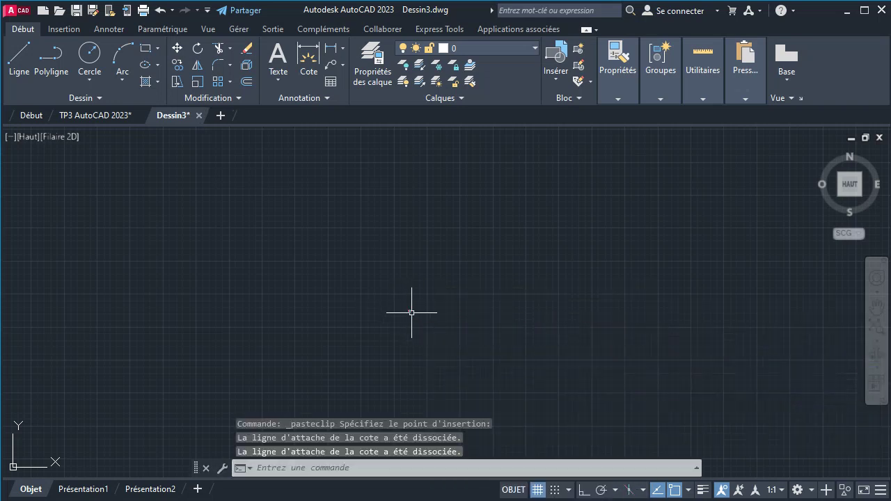
scroll(399, 313, "up", 2)
scroll(400, 324, "up", 5)
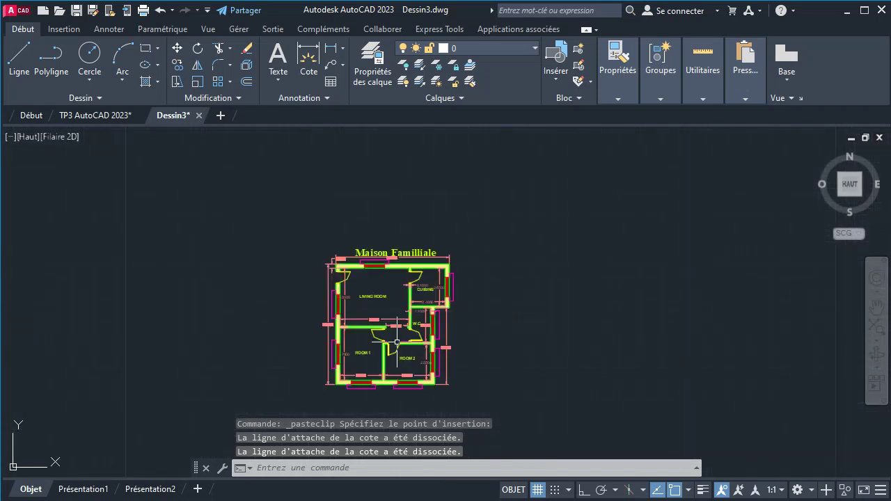
scroll(403, 332, "up", 3)
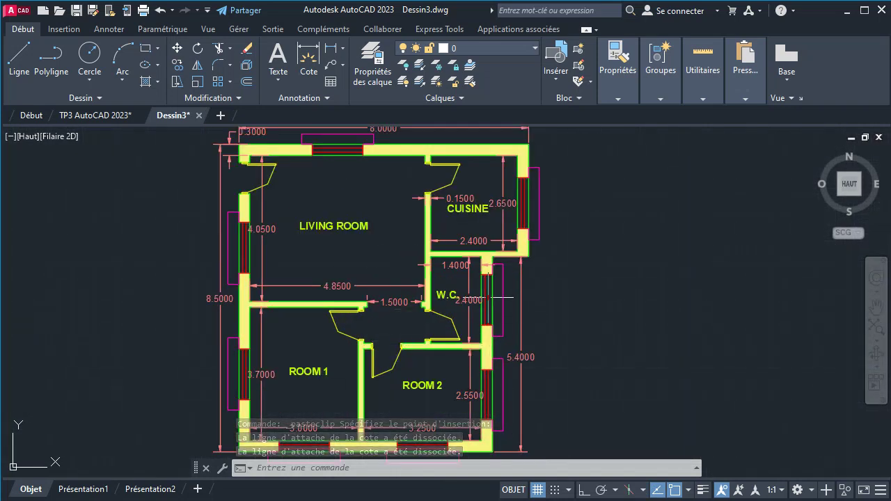
left_click(115, 115)
scroll(557, 276, "up", 2)
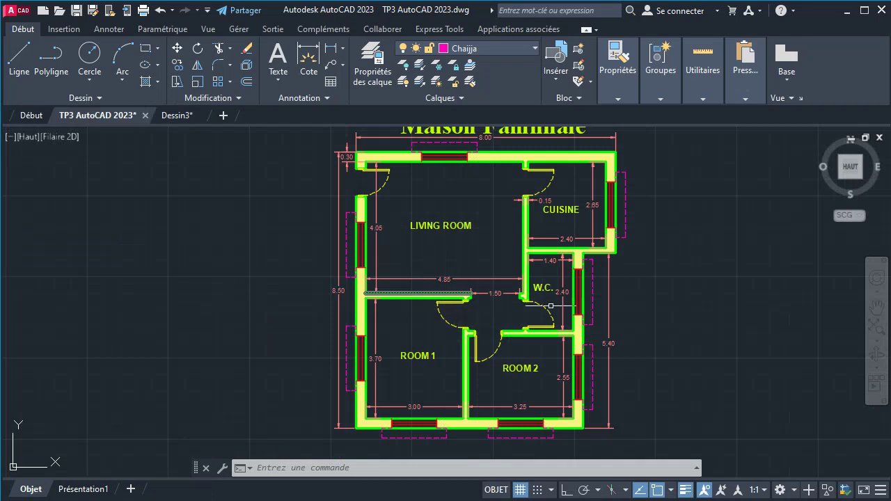
left_click(178, 115)
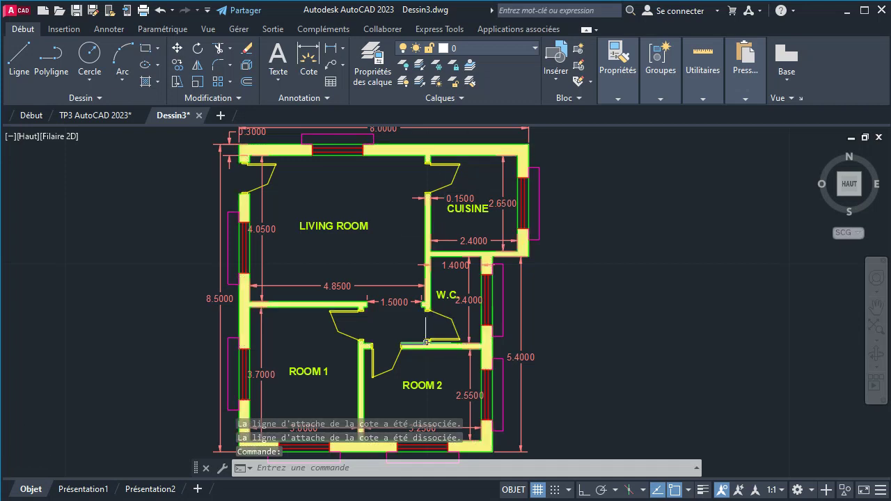
scroll(453, 335, "up", 3)
scroll(462, 331, "up", 3)
scroll(462, 331, "down", 2)
scroll(463, 324, "down", 2)
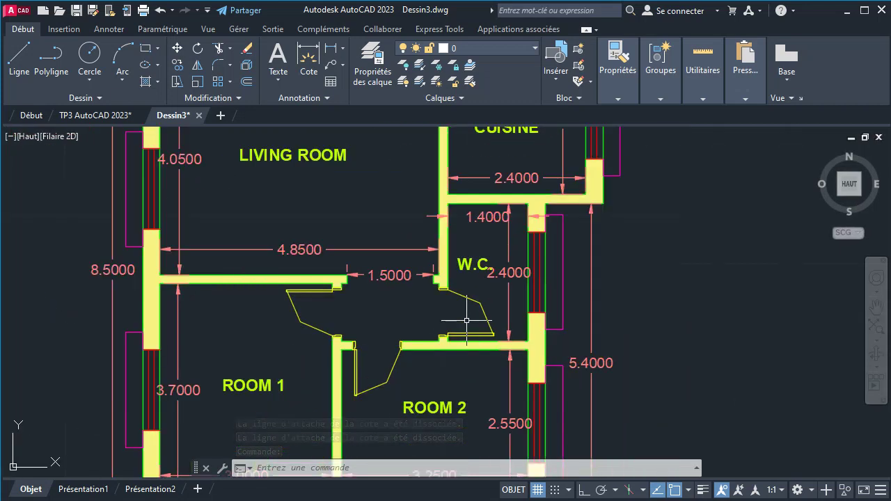
scroll(467, 321, "down", 2)
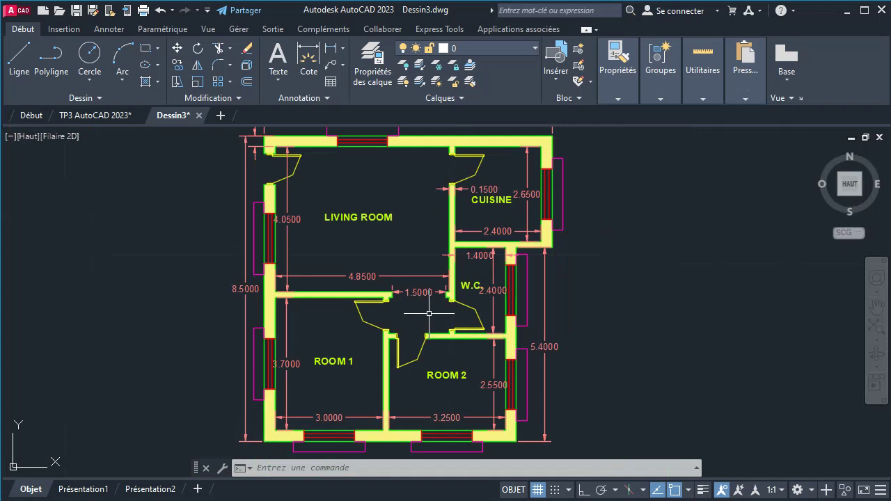
middle_click_drag(429, 314, 459, 310)
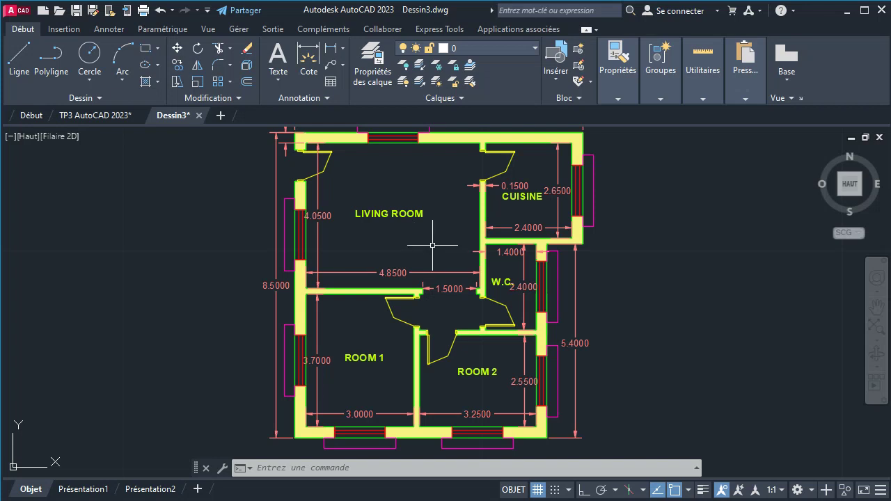
type("UI")
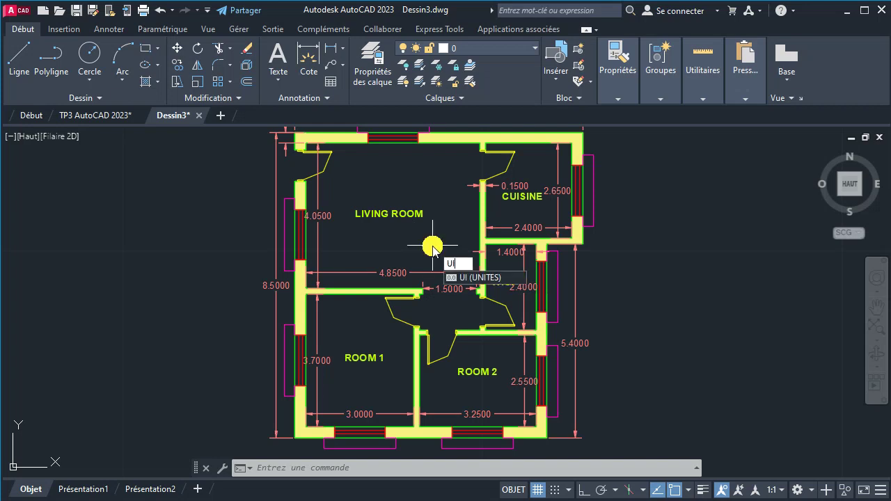
Check Dessin3's insertion units (Millimètres) in Unités de dessin, then return to TP3
key("Return")
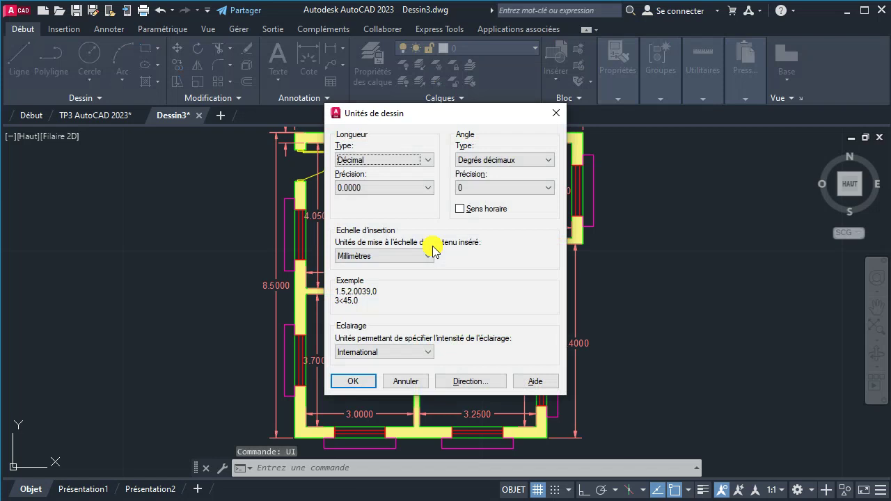
left_click(379, 258)
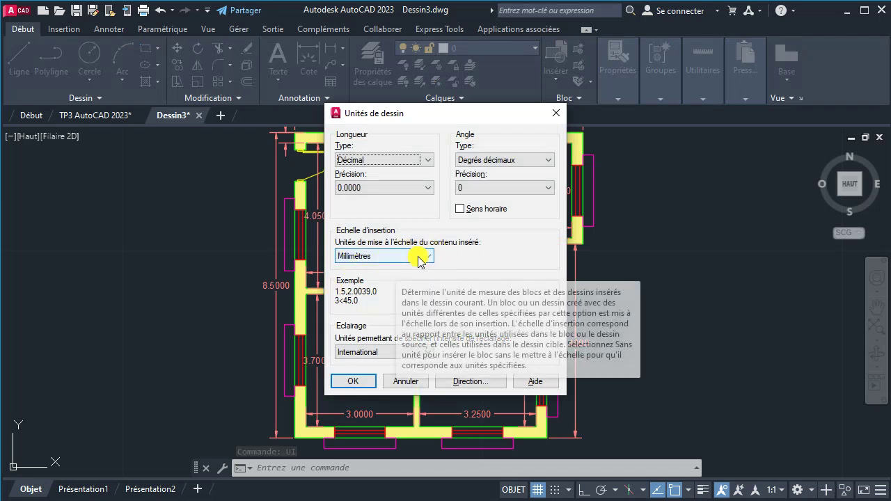
left_click(555, 112)
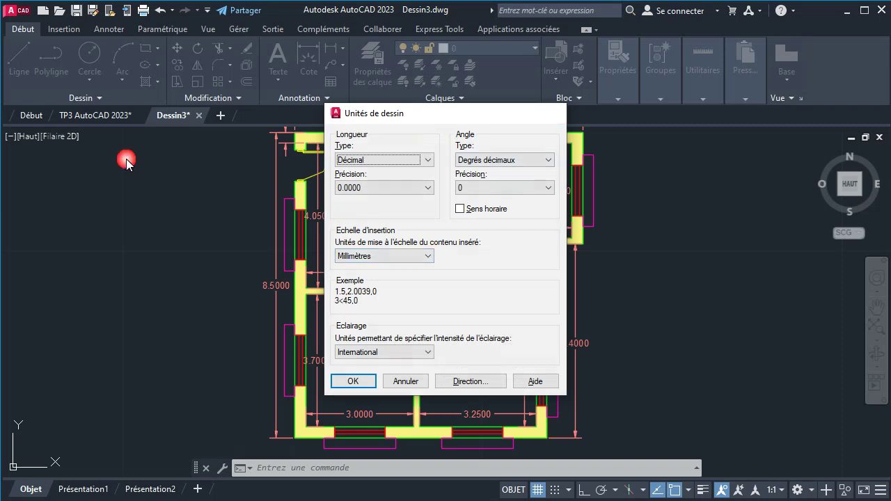
left_click(88, 115)
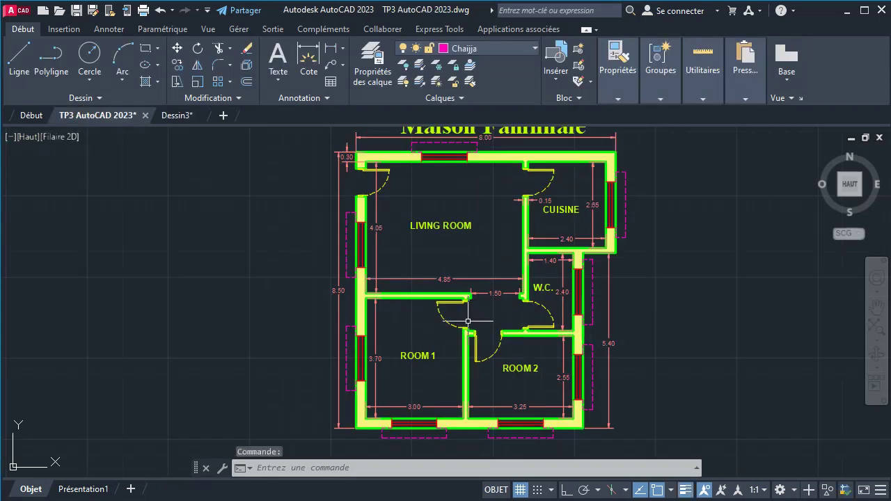
View TP3's units via UI (Mètres, 0.00 precision), then go back to Dessin3
type("U")
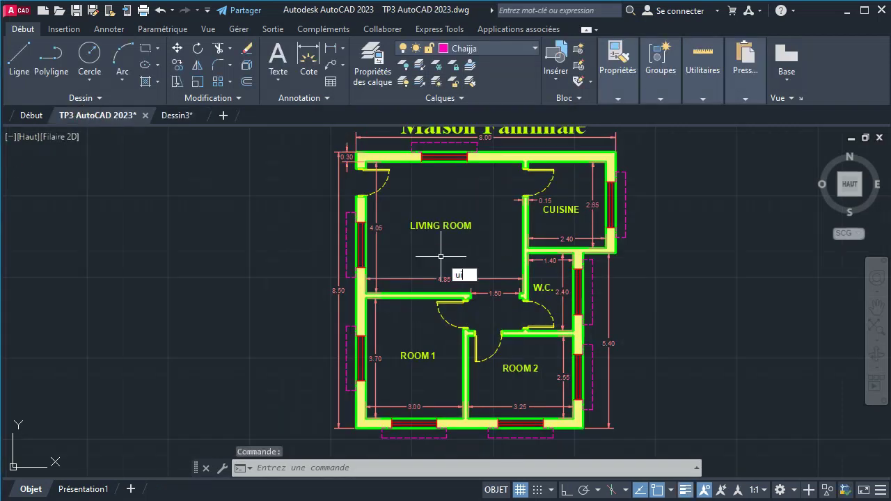
type("I")
key("Return")
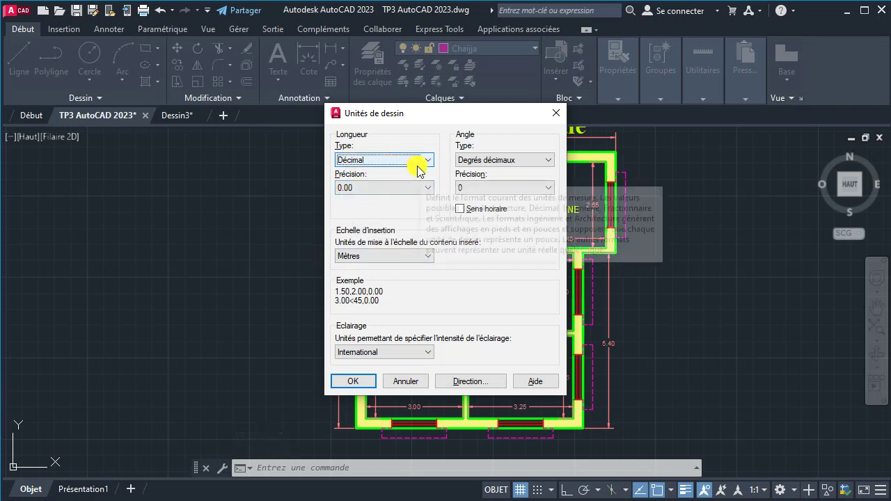
left_click(555, 113)
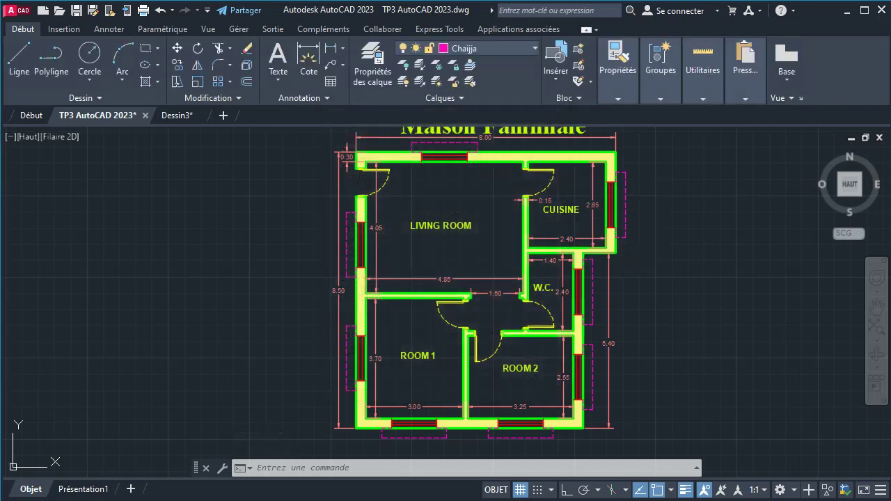
left_click(178, 115)
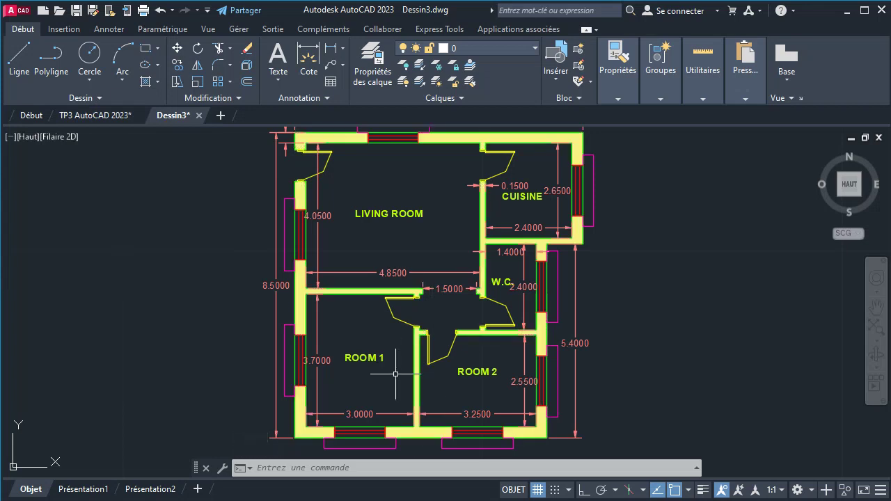
Start -DWGUNITS in Dessin3 after correcting typos, reaching the length-unit prompt
type("NAME")
key("BackSpace")
key("BackSpace")
key("BackSpace")
type("DWGui")
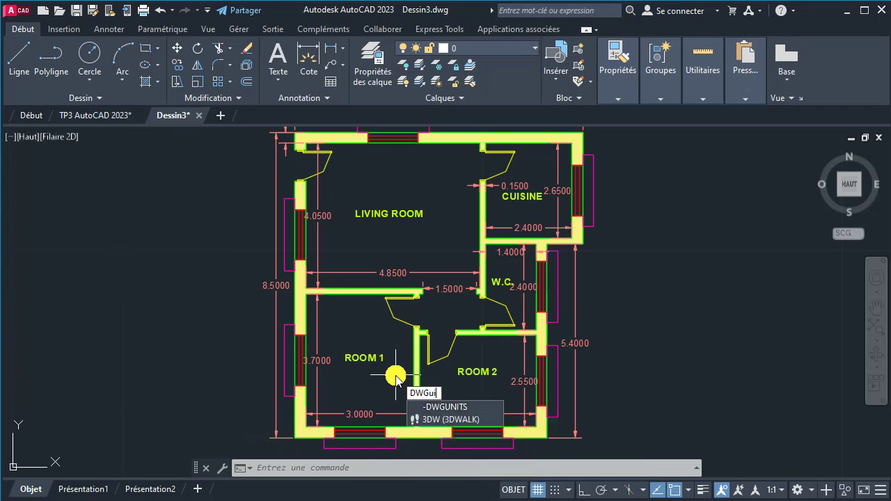
key("BackSpace")
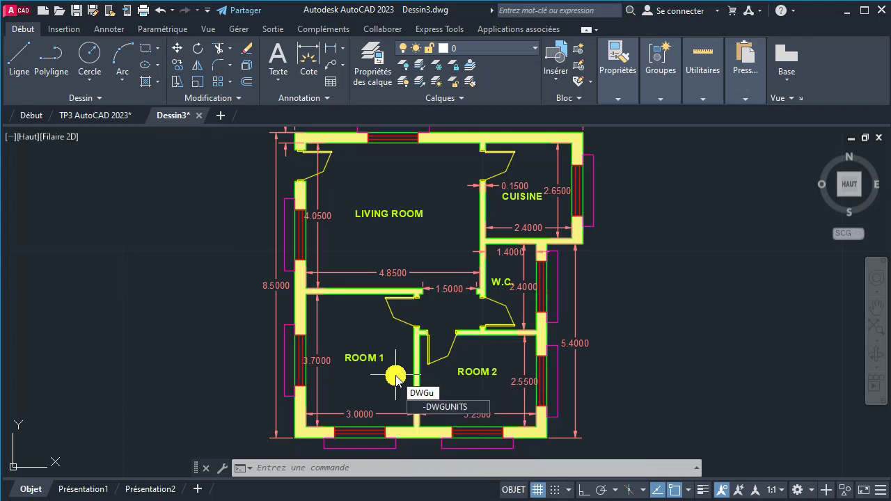
key("Return")
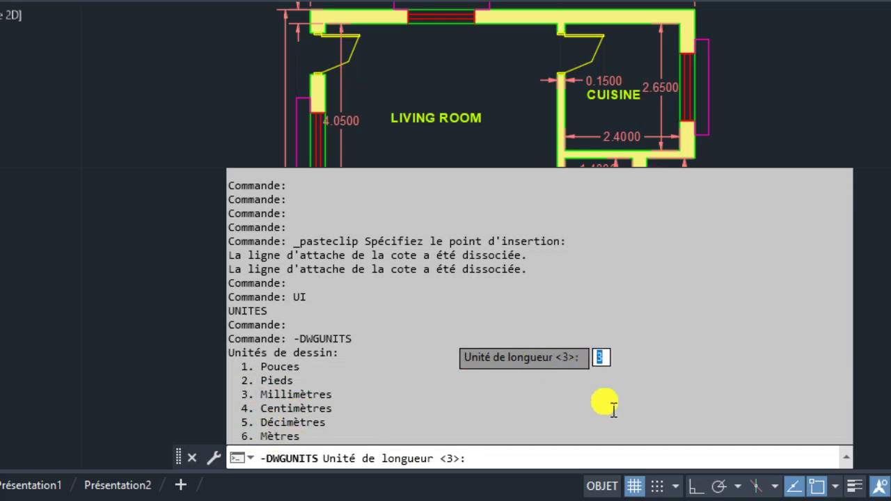
key("F12")
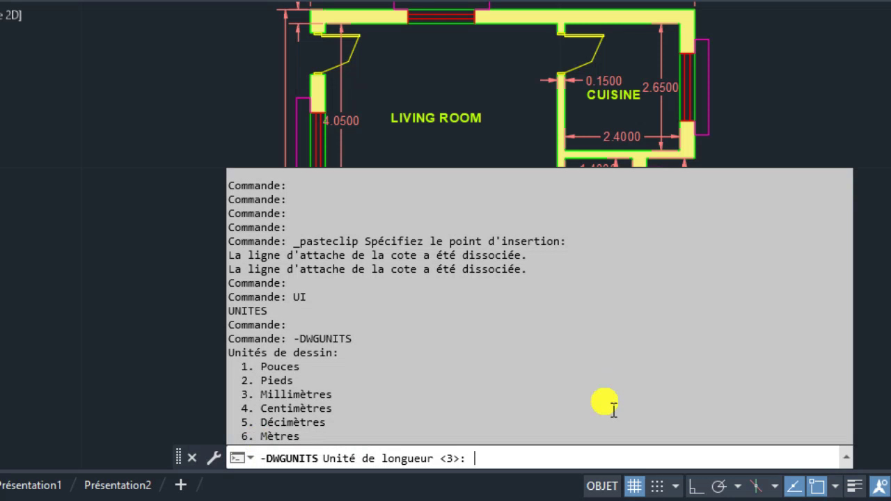
Cancel the length-unit prompt and dismiss the web and mobile connection error
key("Escape")
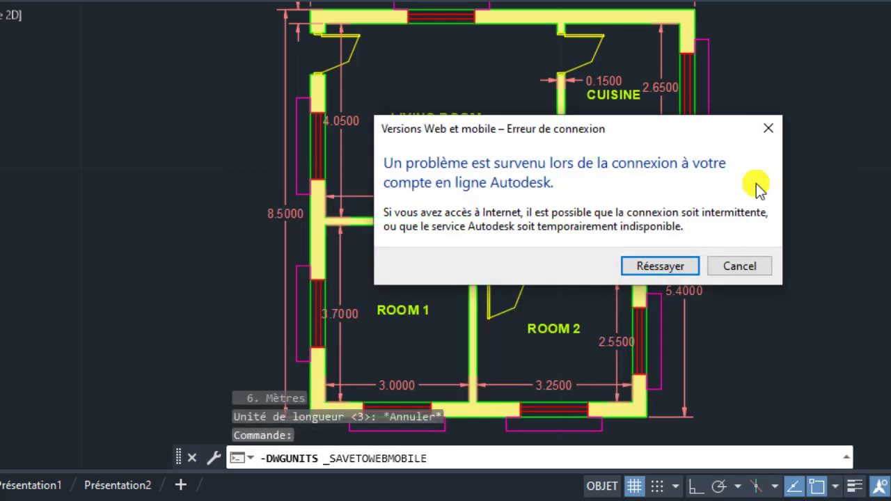
left_click(762, 131)
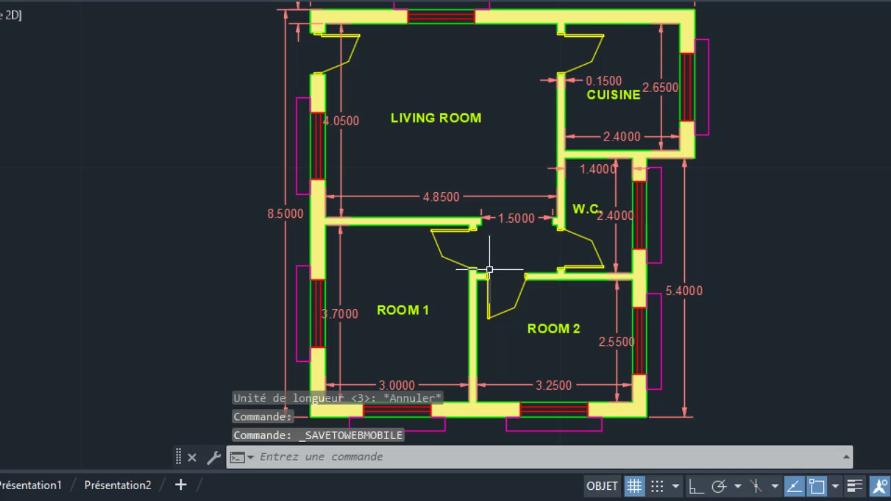
type("dw")
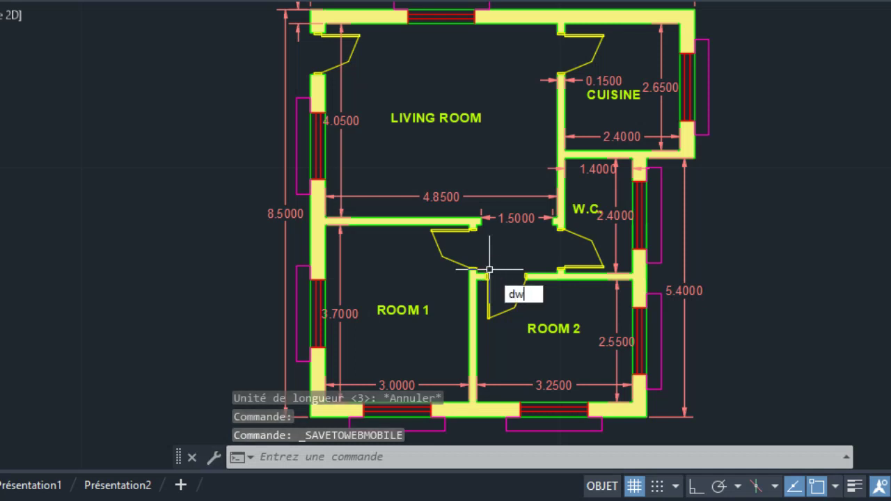
type("gun")
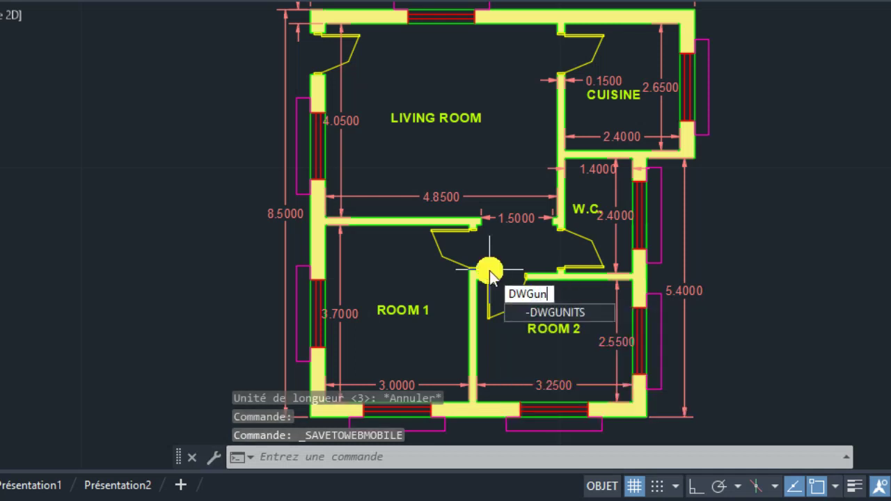
Rerun -DWGUNITS, enter 6 for Mètres, and accept 2 (Décimal) as the display format
key("Return")
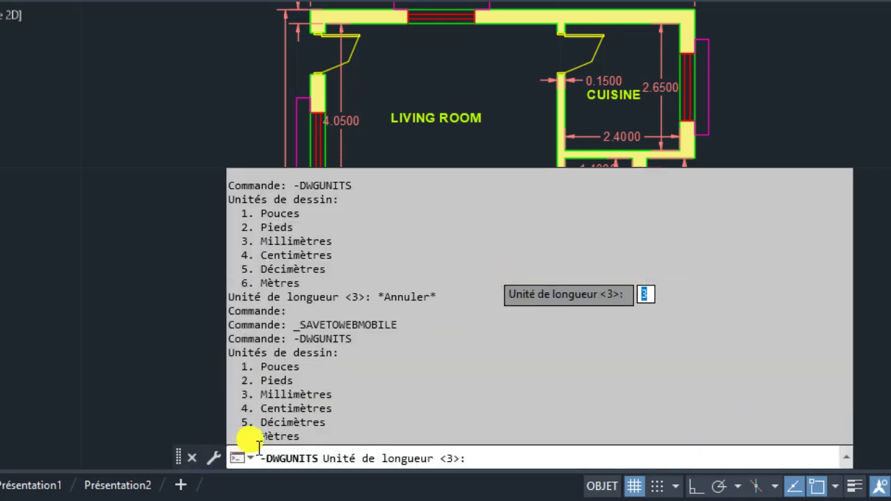
type("6")
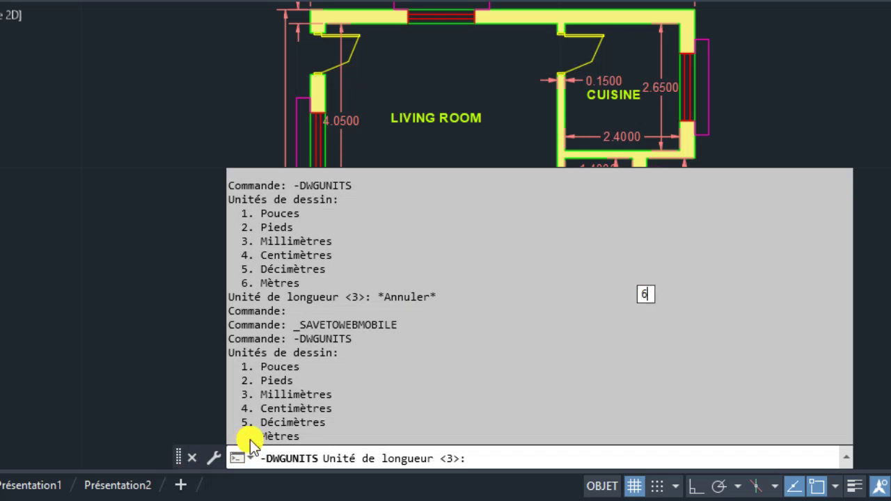
key("Return")
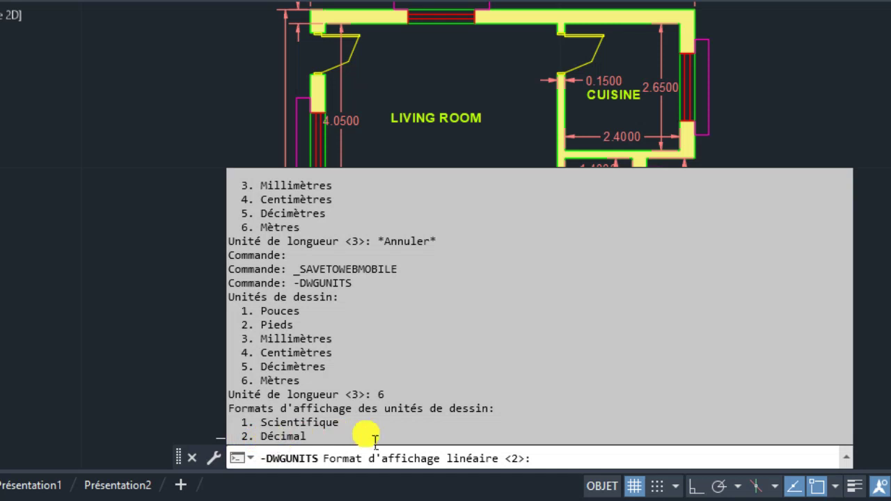
key("F2")
type("2")
key("Return")
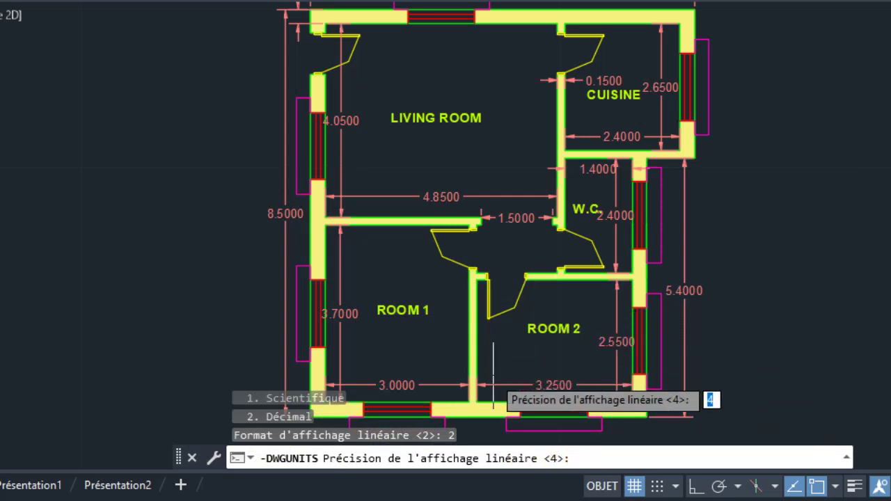
left_click(493, 324)
Set precision 2, answer Oui to scaling, INSUNITS matching and rescaling, Non for paper space
key("Return")
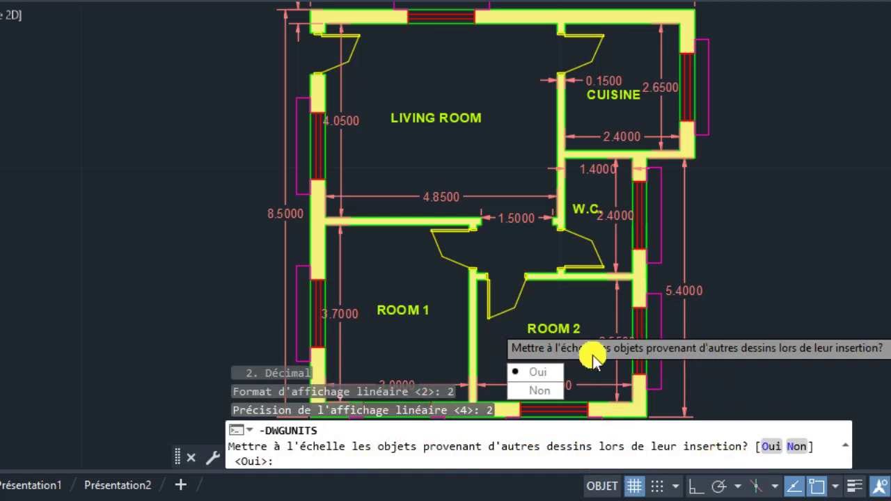
left_click(539, 379)
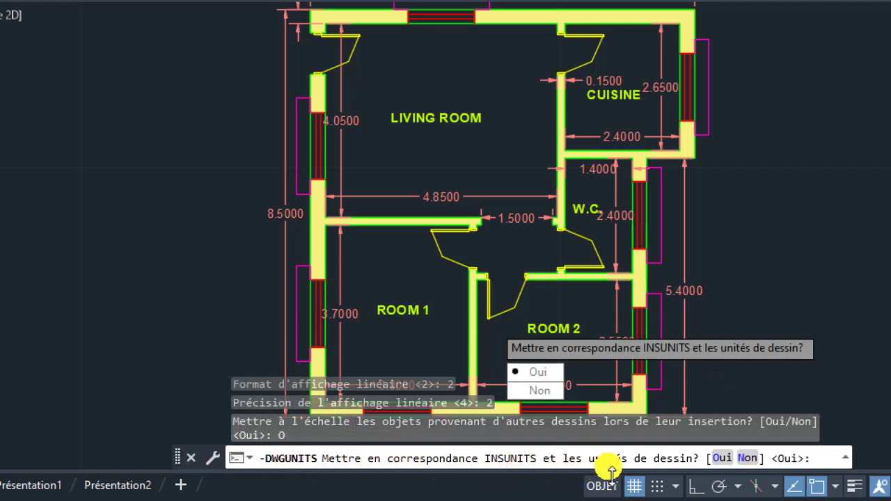
left_click(537, 373)
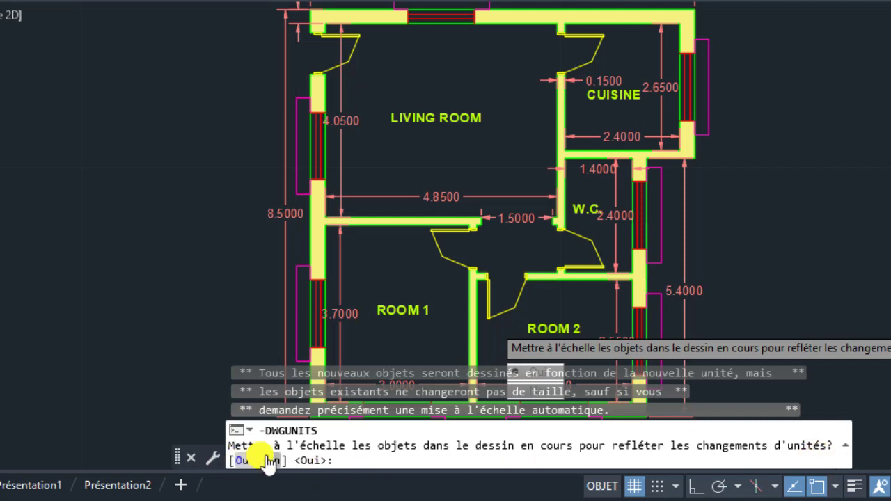
left_click(244, 460)
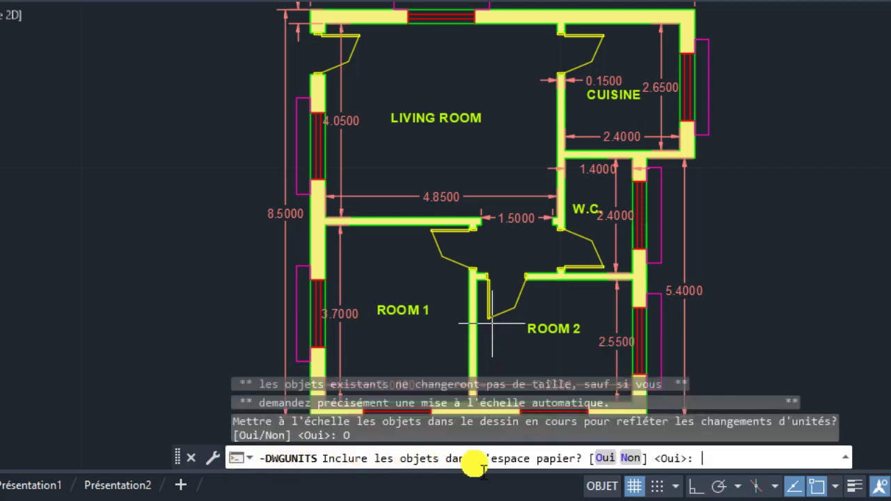
left_click(625, 459)
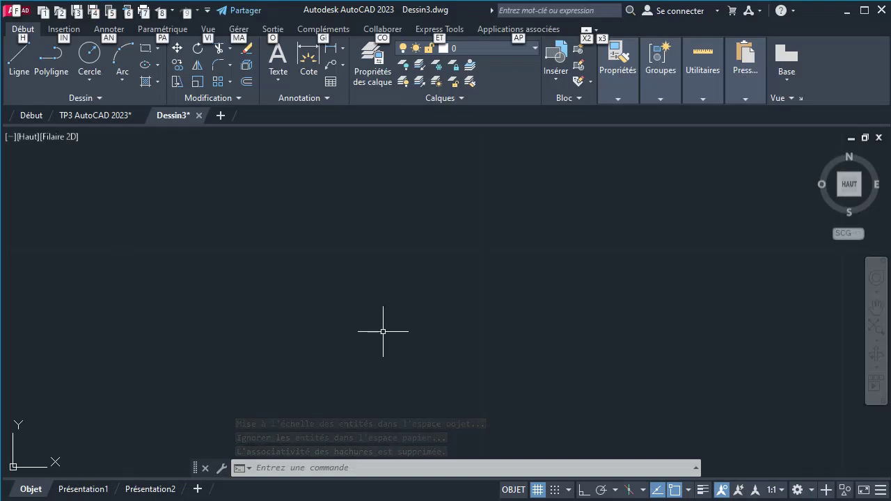
Cancel a stray selection and run ZOOM Étendu to fit the rescaled plan
key("o")
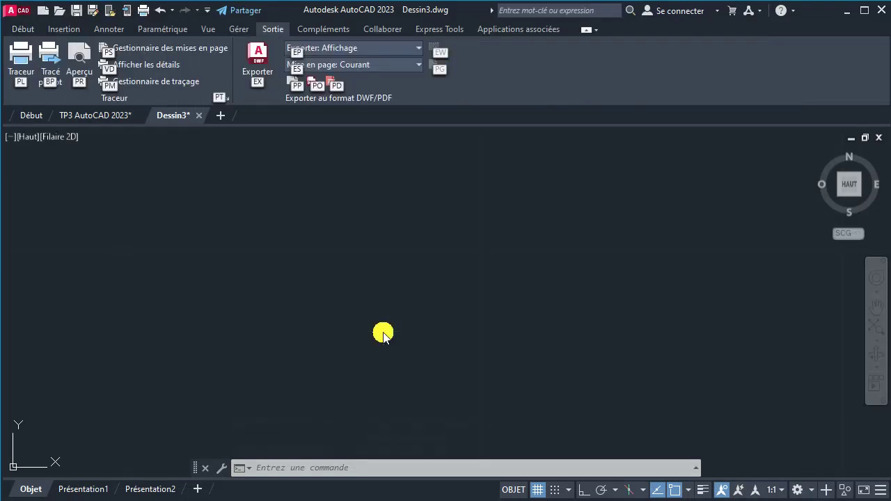
left_click(378, 337)
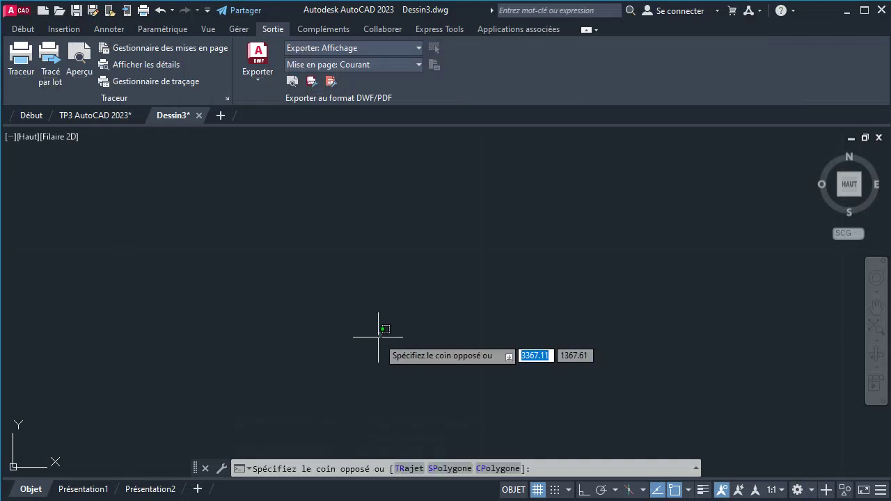
key("Escape")
type("zoo")
key("Return")
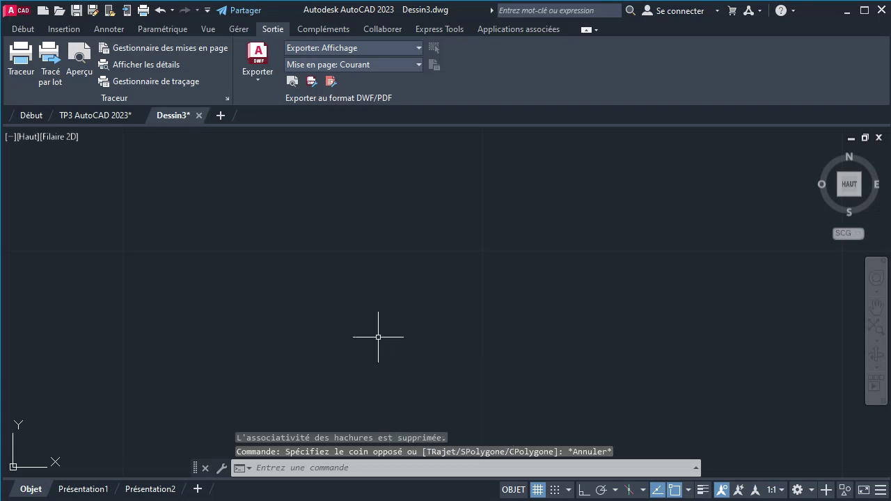
type("et")
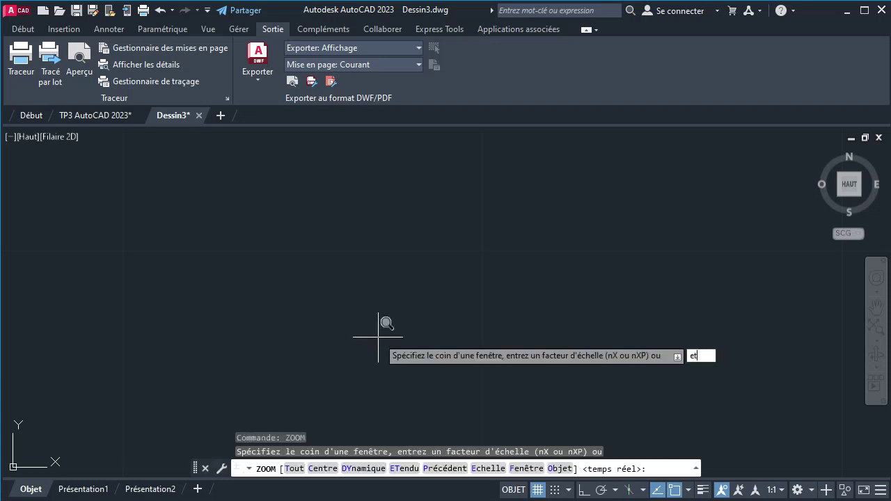
key("Return")
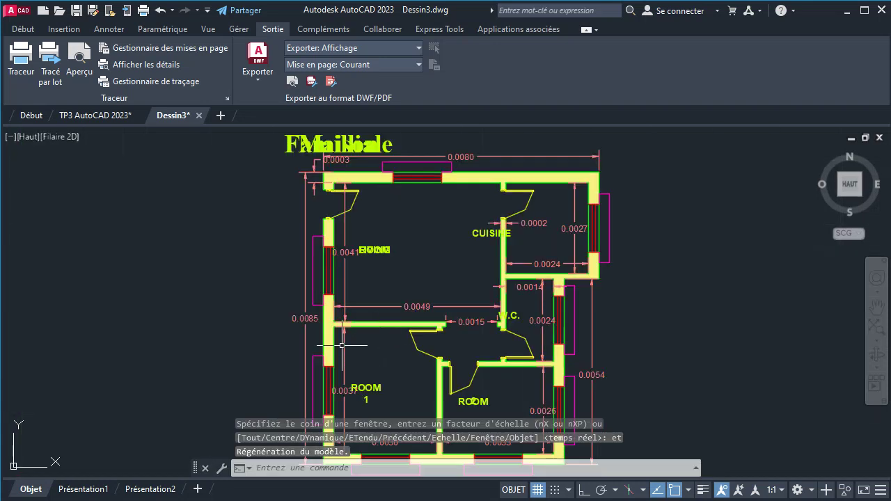
Zoom in and out to inspect the tiny dimensions such as 0.0085 and 0.0049
scroll(513, 358, "up", 2)
scroll(501, 363, "up", 5)
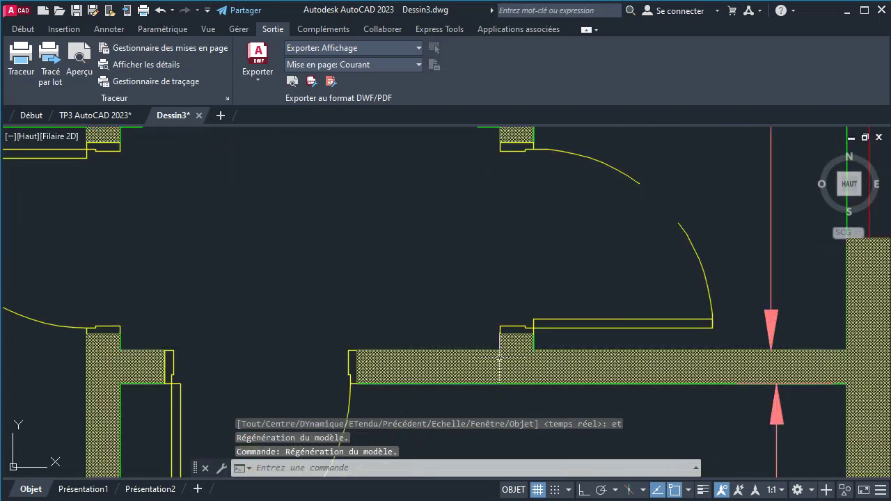
scroll(499, 362, "down", 5)
scroll(499, 362, "down", 2)
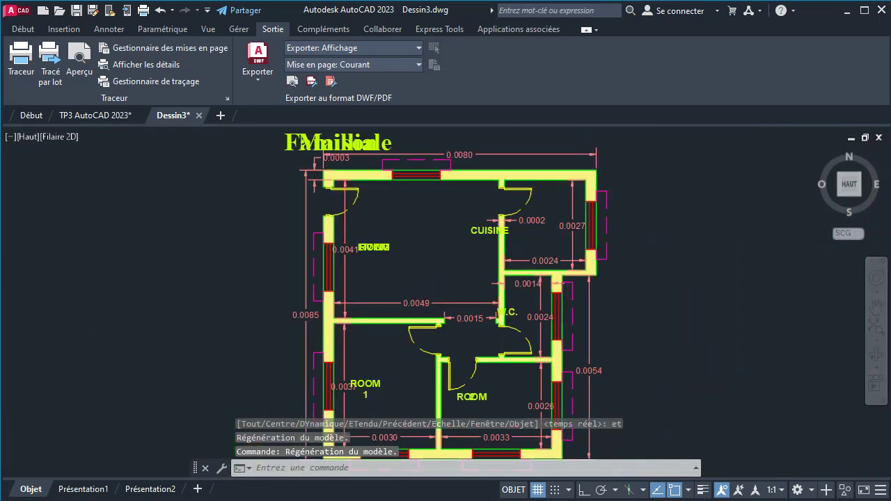
scroll(496, 354, "up", 2)
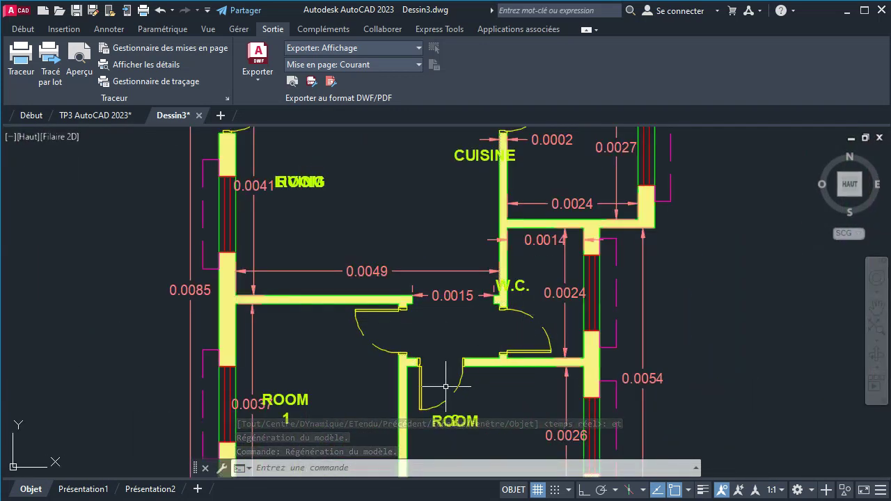
scroll(446, 386, "down", 2)
scroll(460, 371, "up", 2)
scroll(461, 371, "down", 2)
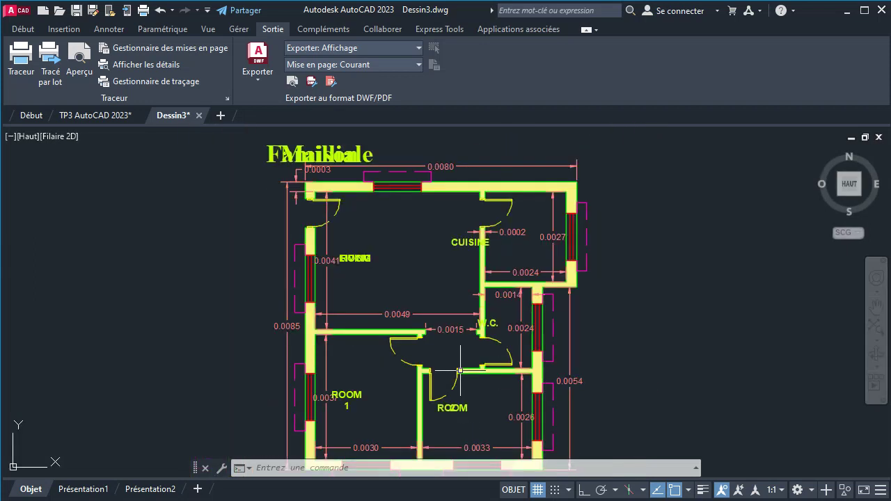
scroll(461, 371, "up", 2)
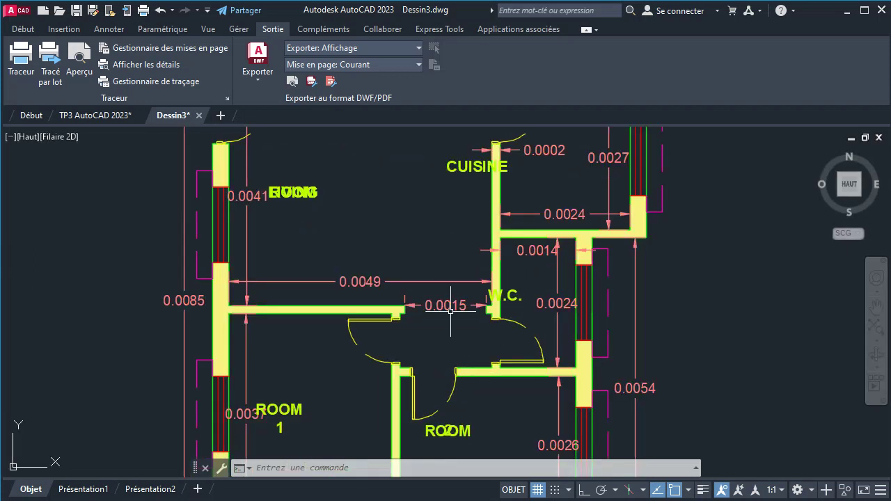
scroll(442, 295, "down", 2)
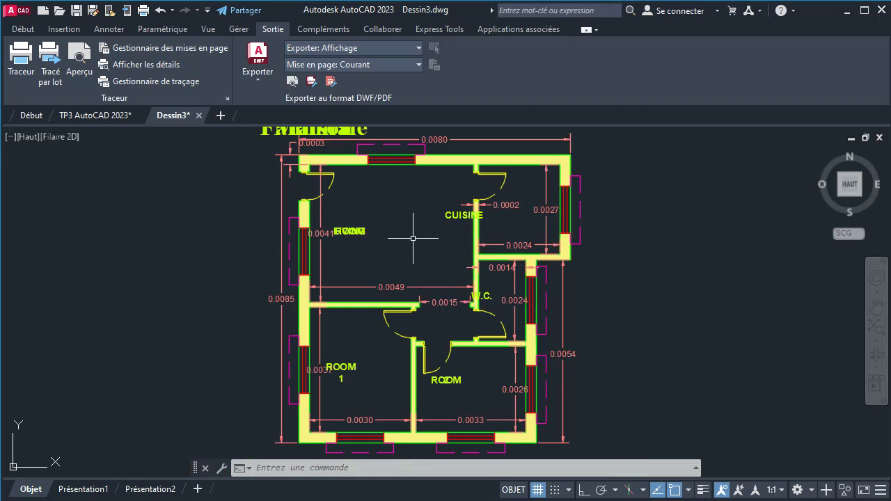
type("UI")
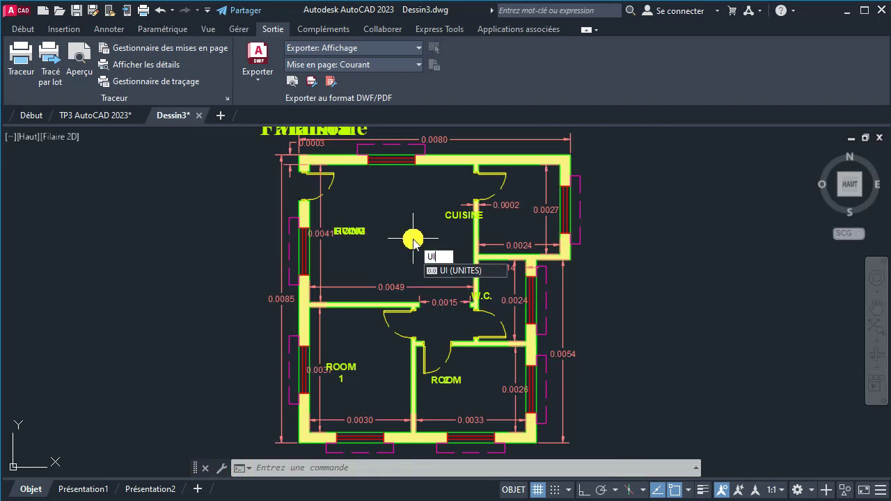
key("Return")
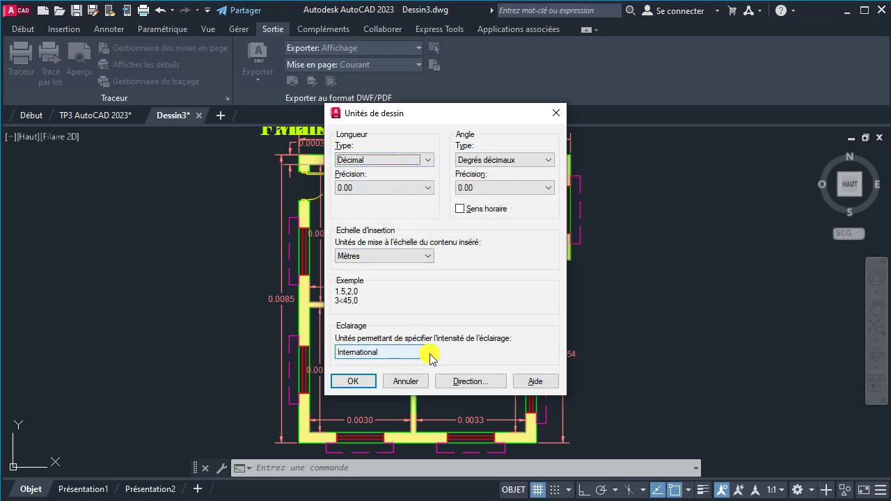
left_click(353, 381)
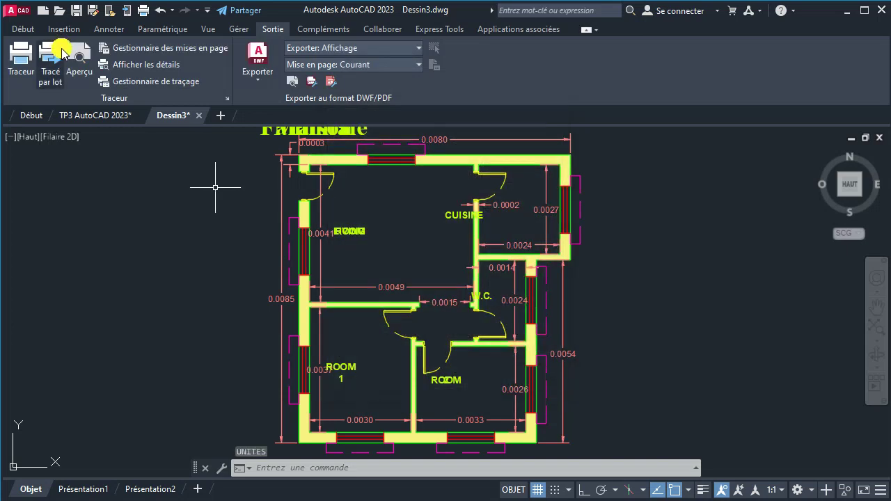
left_click(105, 115)
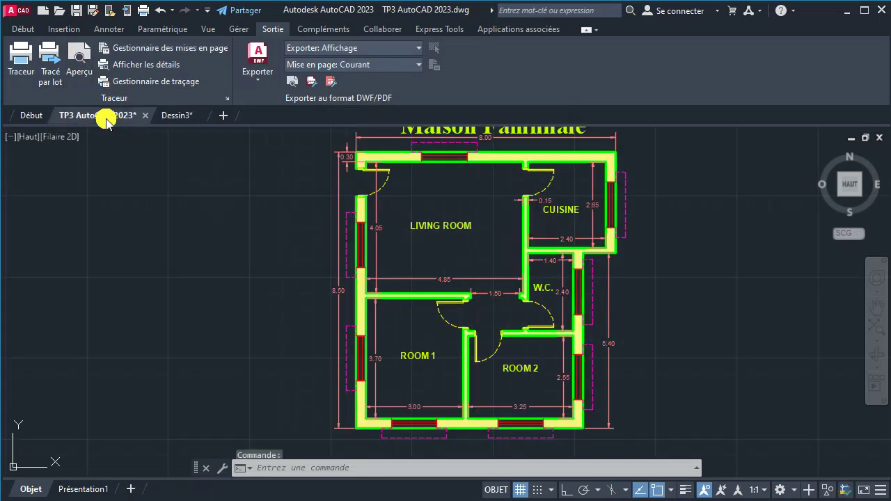
type("U")
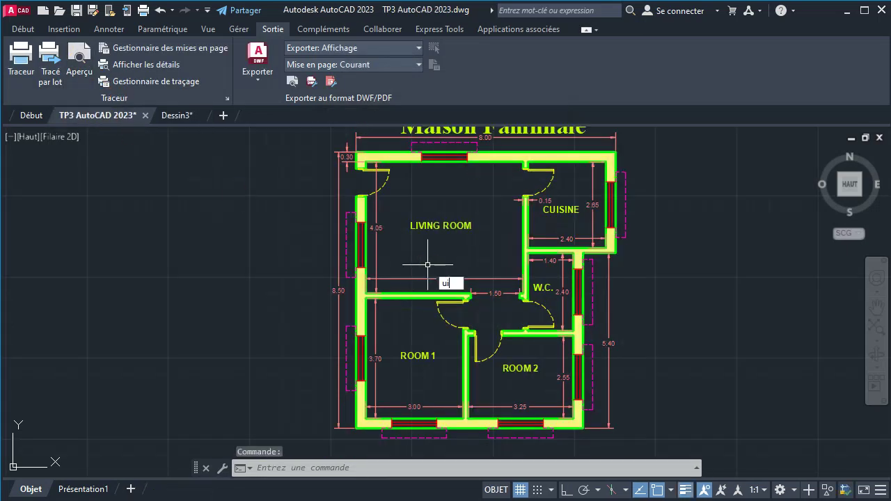
type("I")
key("Return")
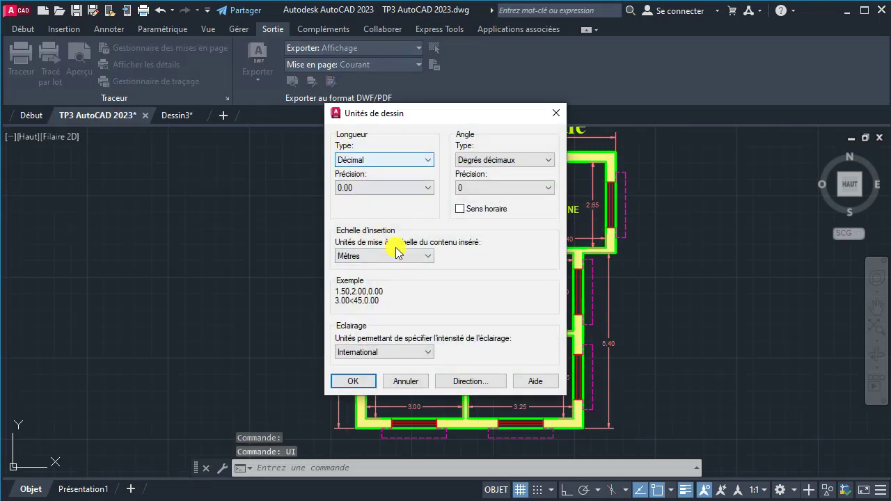
left_click(555, 116)
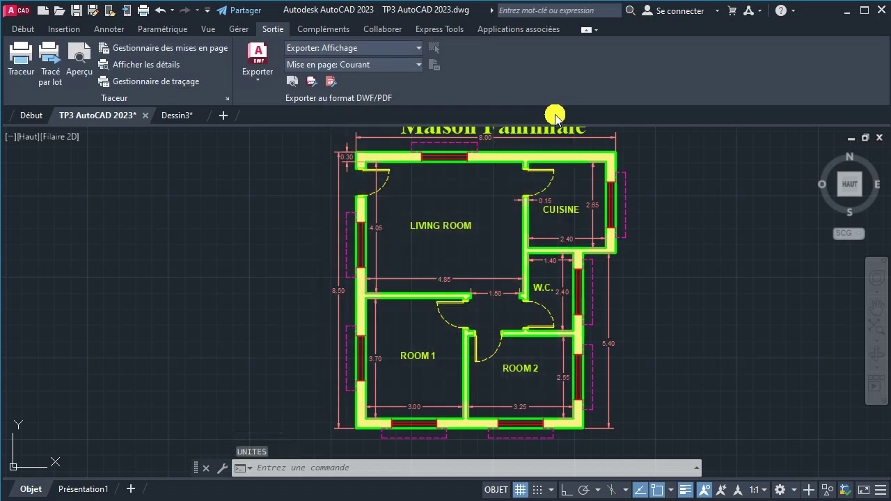
scroll(551, 266, "down", 2)
scroll(551, 265, "up", 2)
middle_click_drag(549, 261, 500, 274)
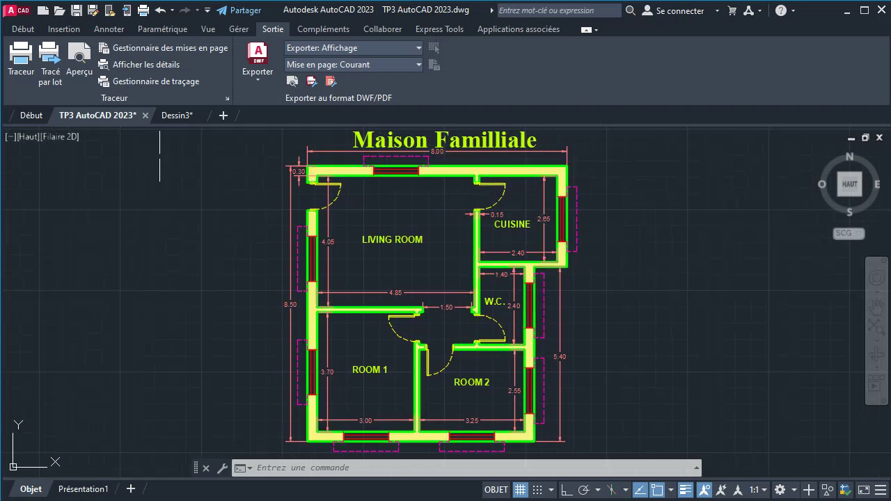
left_click(179, 116)
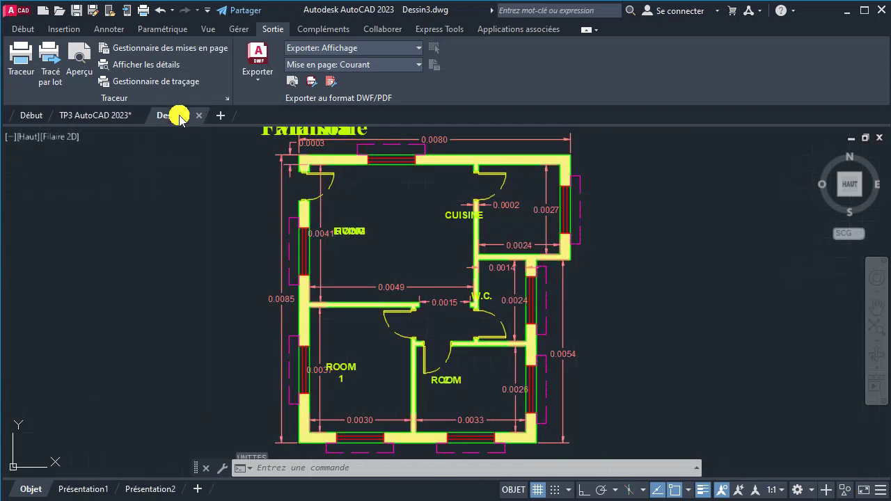
Duplicate the top-left living-room door with CP, placing the copy via Entrée
scroll(511, 180, "up", 2)
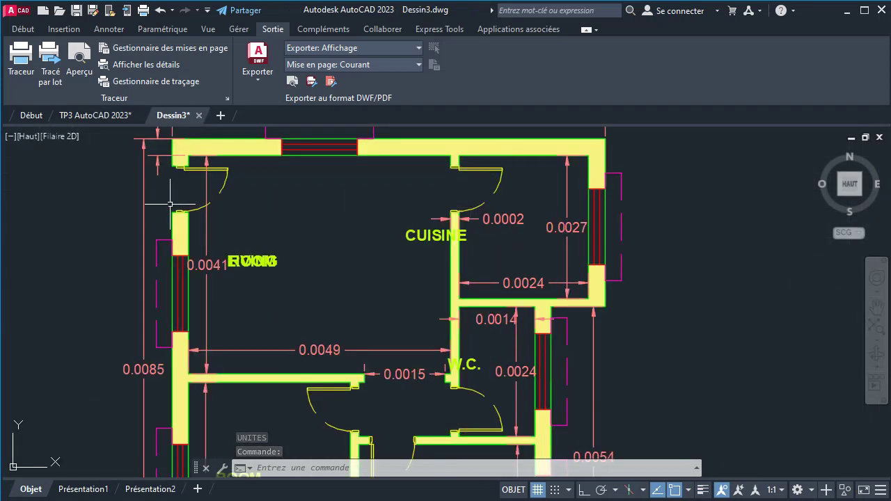
left_click(217, 193)
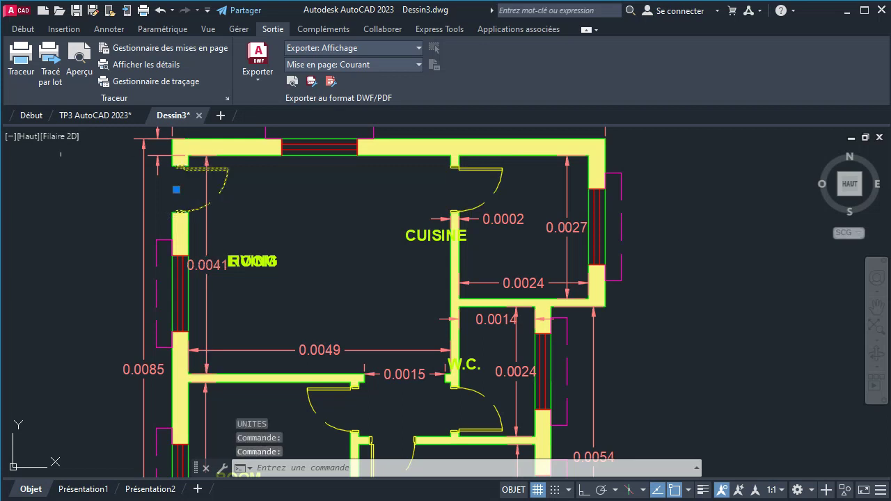
type("cp")
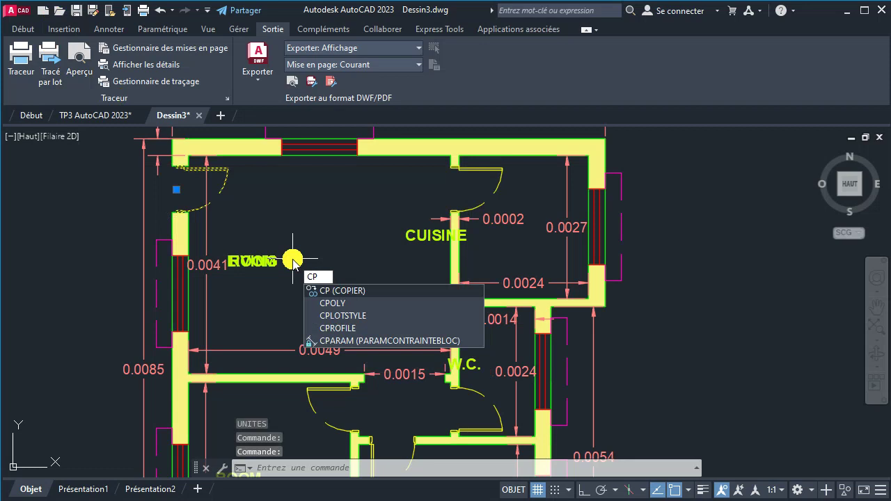
key("Return")
left_click(269, 219)
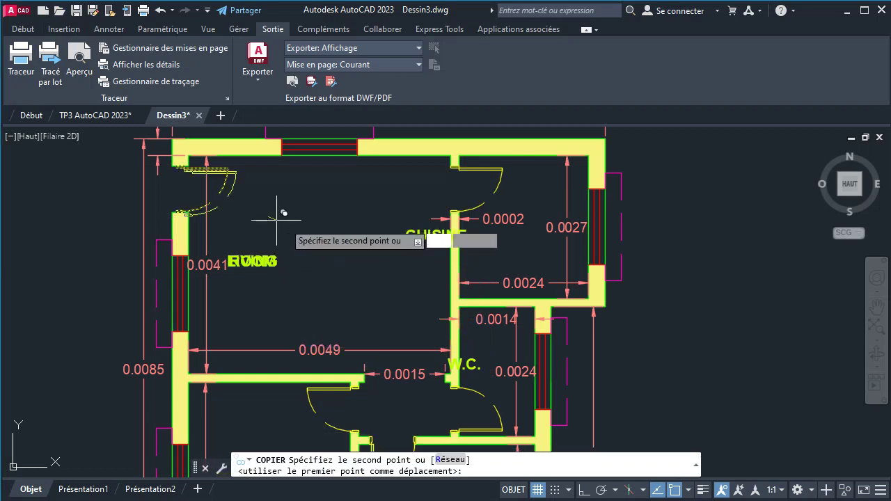
right_click(383, 302)
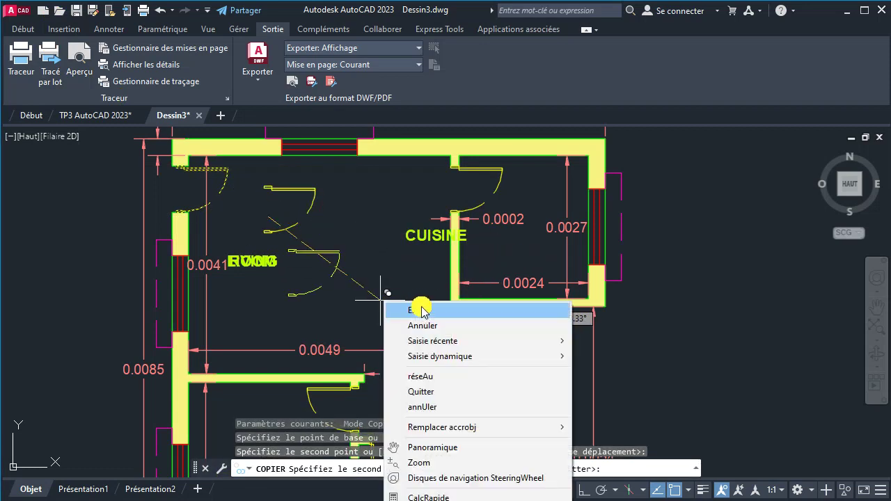
left_click(424, 314)
scroll(264, 262, "up", 5)
scroll(264, 262, "up", 2)
scroll(264, 261, "down", 2)
scroll(264, 262, "down", 5)
key("Return")
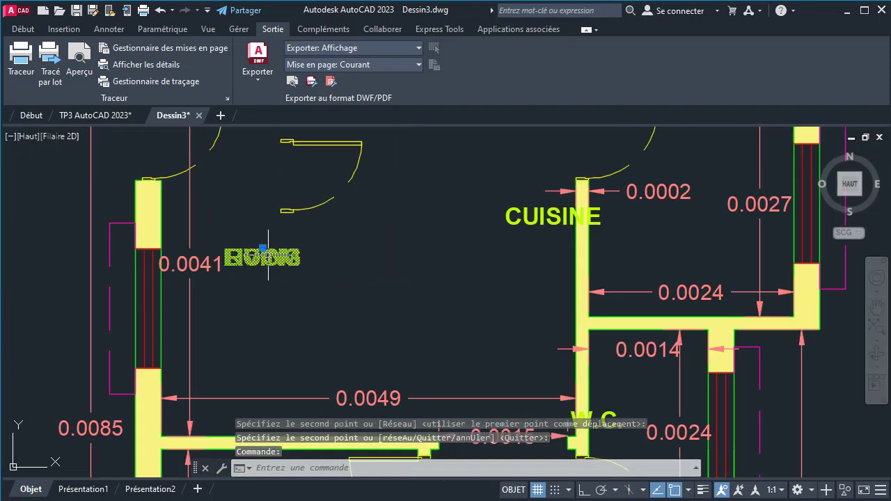
Erase the ROOM 2 door swing and the garbled Living room label, then select the copied door
scroll(323, 285, "down", 3)
scroll(323, 286, "down", 1)
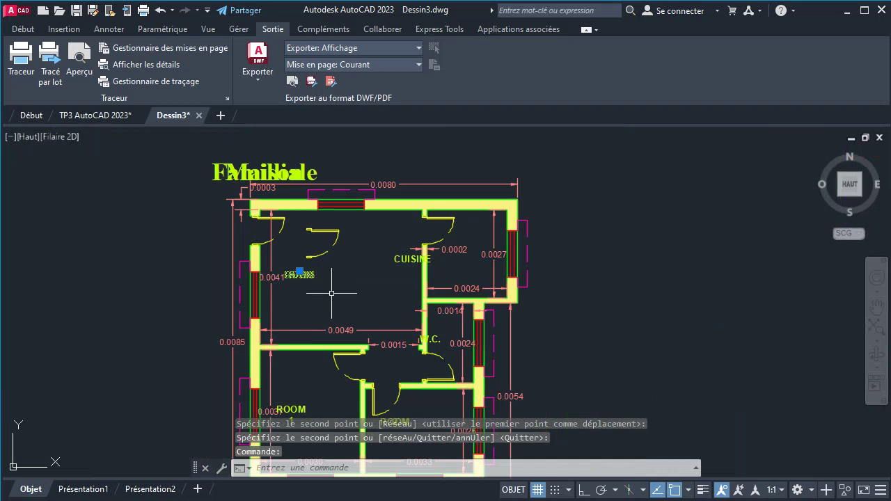
scroll(318, 294, "up", 2)
scroll(326, 280, "up", 2)
scroll(241, 240, "down", 2)
scroll(332, 196, "down", 1)
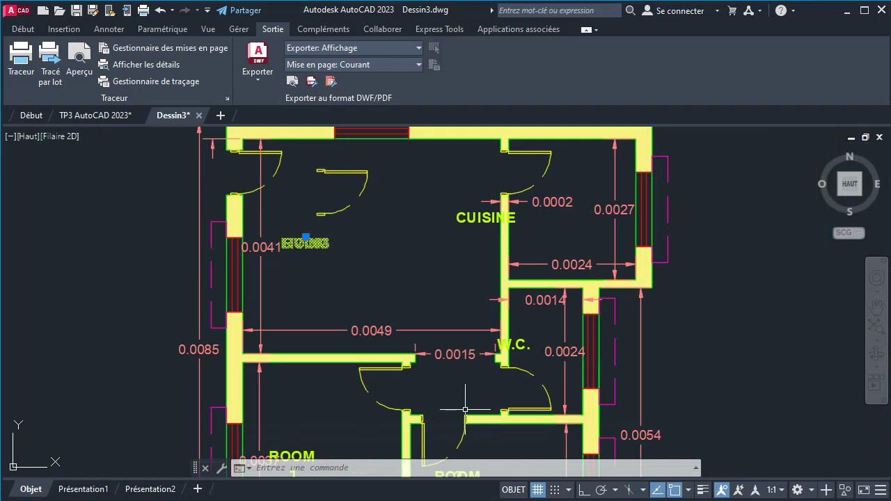
middle_click_drag(465, 410, 447, 367)
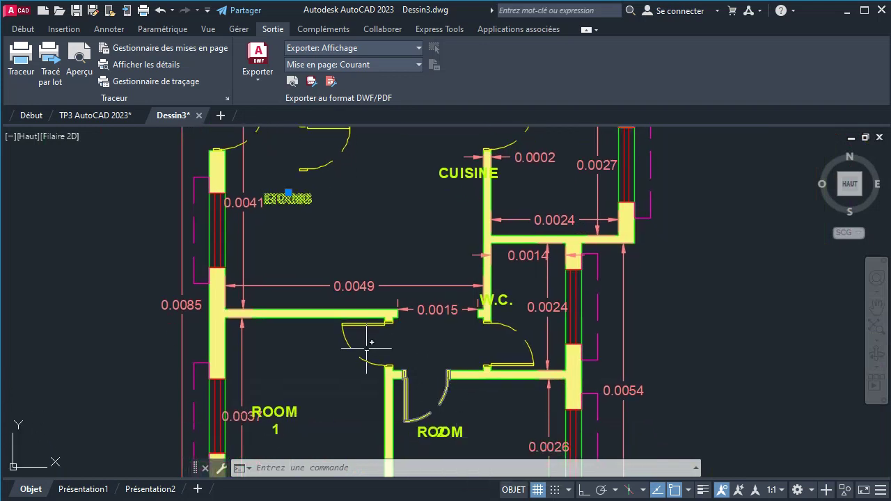
left_click(446, 392)
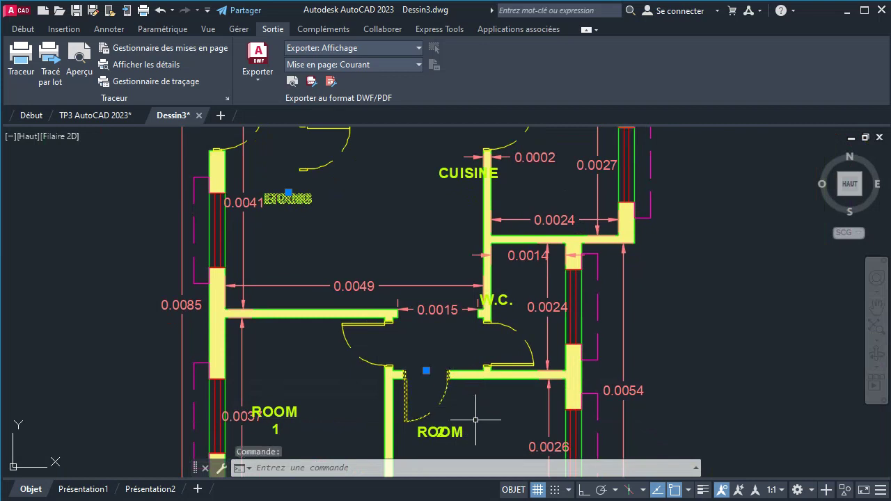
type("EFFACE")
key("Return")
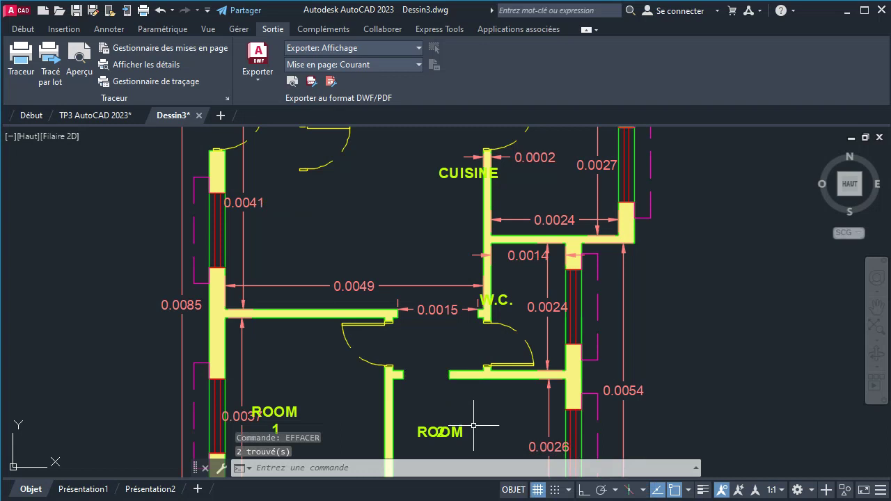
left_click(313, 169)
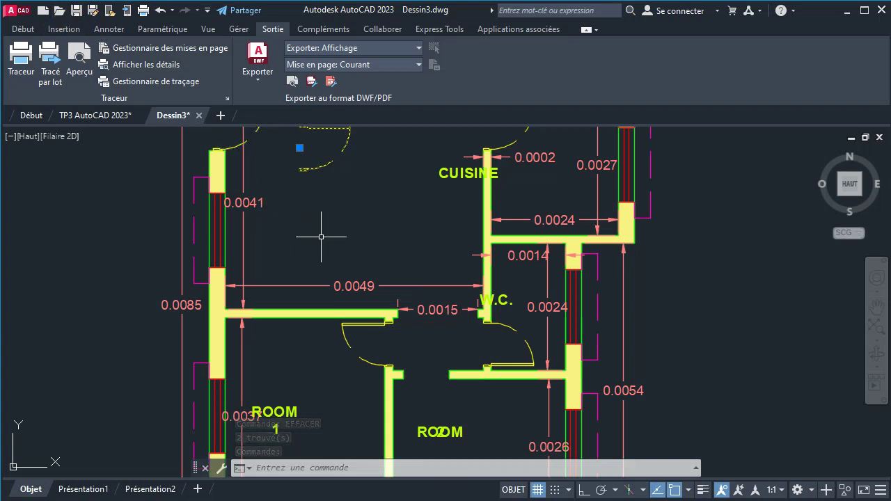
Move the copied door with DP into the living room above the 0.0049 dimension, then return to the Début ribbon
type("d")
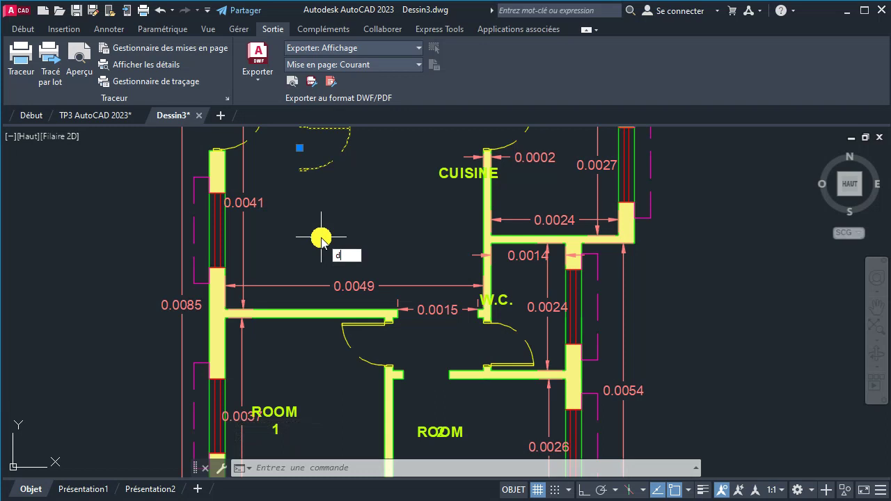
type("p")
key("Return")
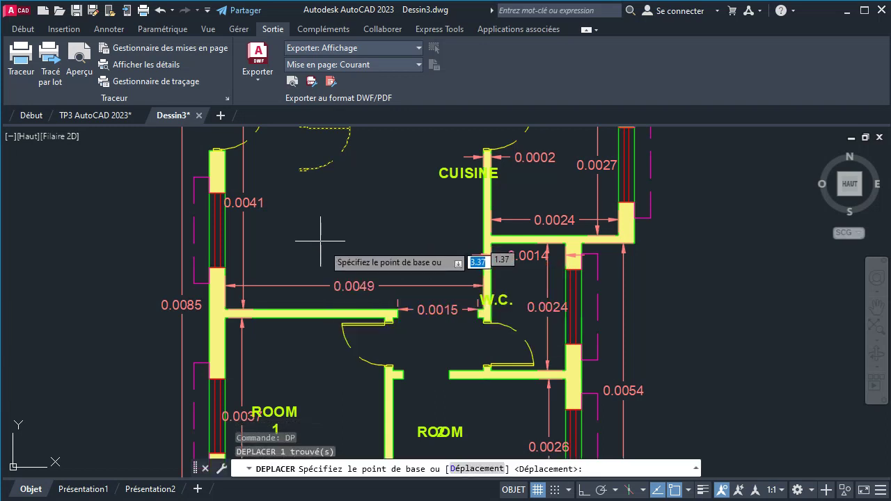
left_click(340, 202)
left_click(397, 275)
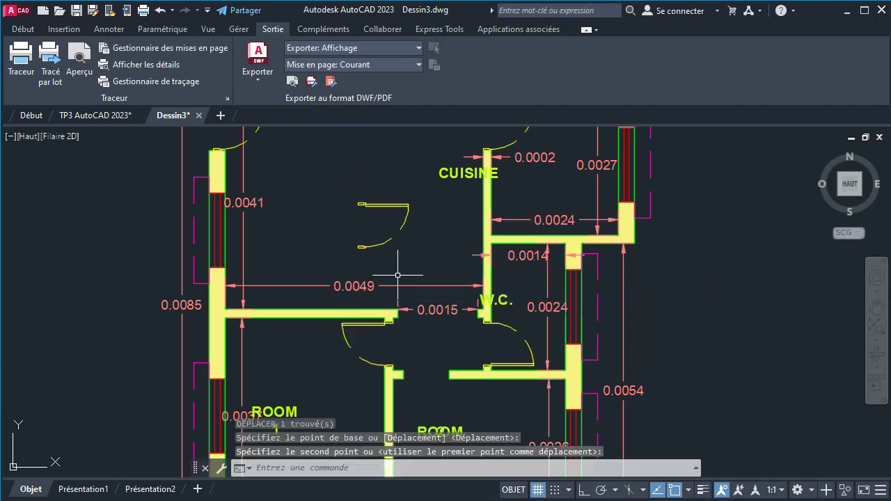
scroll(412, 307, "up", 2)
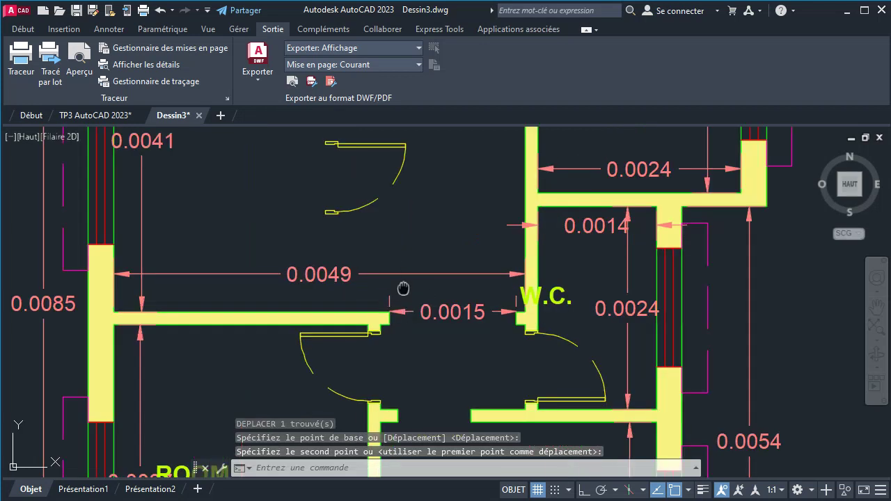
middle_click_drag(403, 289, 376, 288)
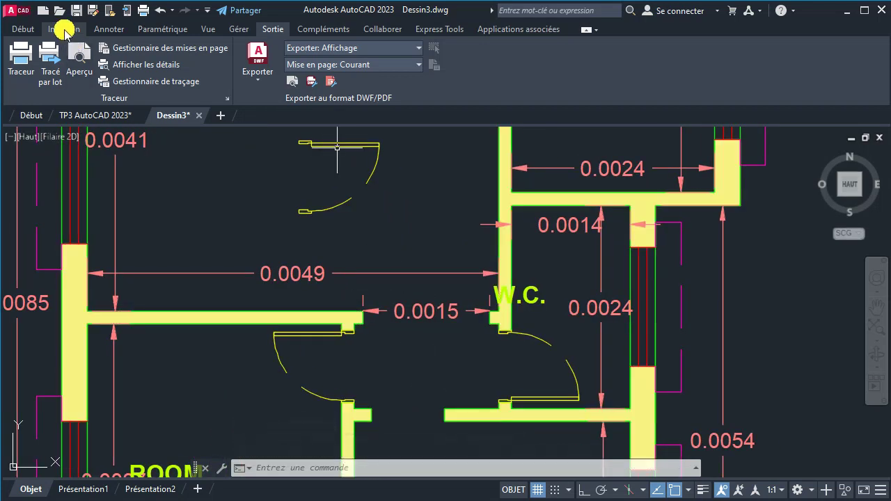
left_click(64, 29)
left_click(20, 30)
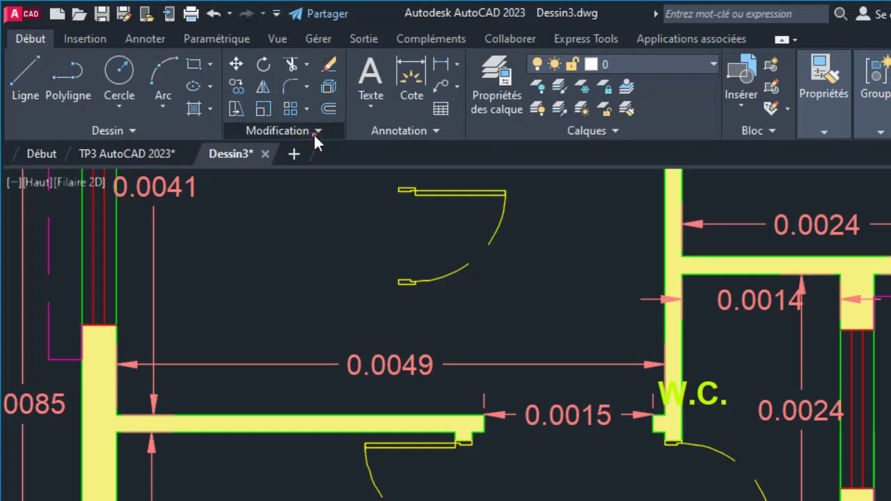
Expand the Modification panel, then bring the TP3 drawing's full Maison Familliale plan back into view
left_click(236, 103)
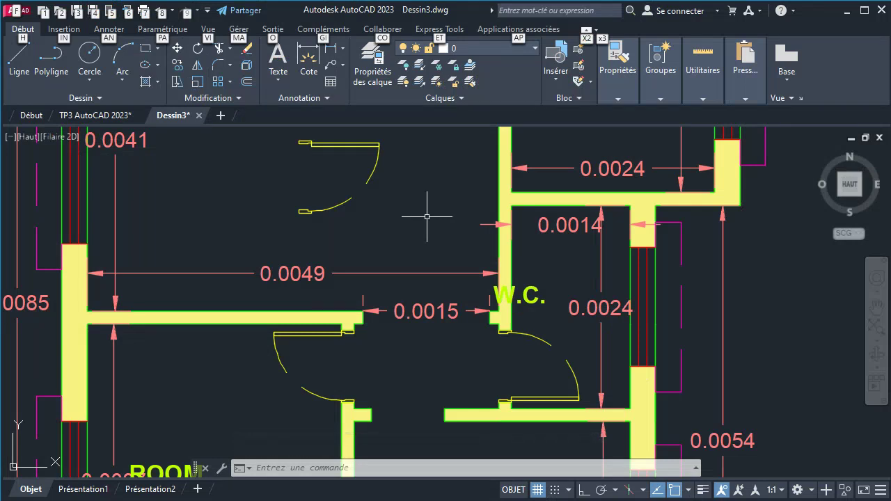
scroll(427, 216, "down", 2)
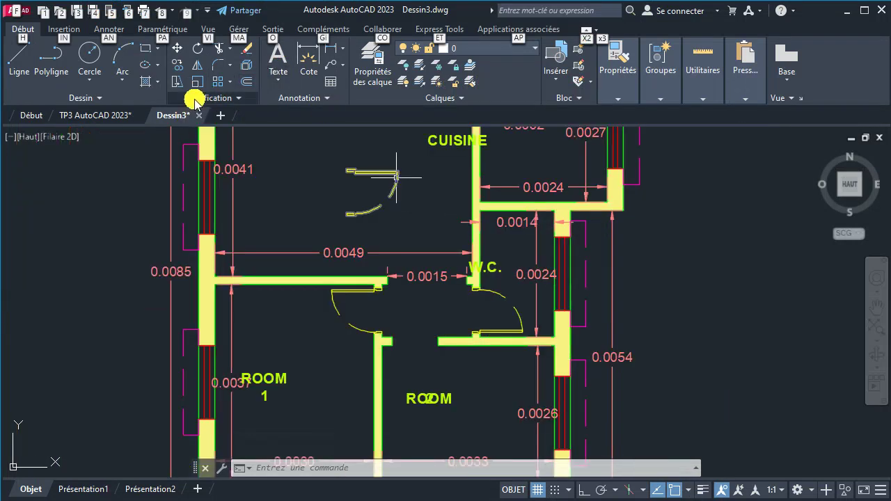
left_click(97, 115)
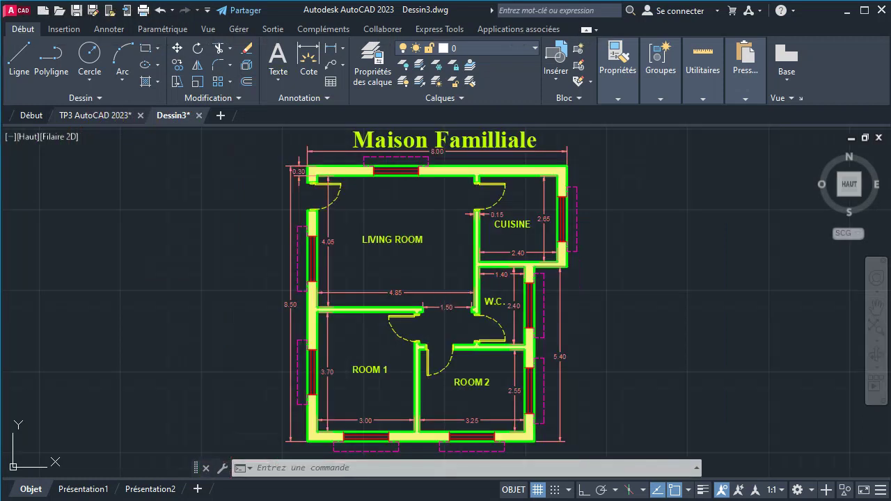
middle_click_drag(479, 301, 580, 305)
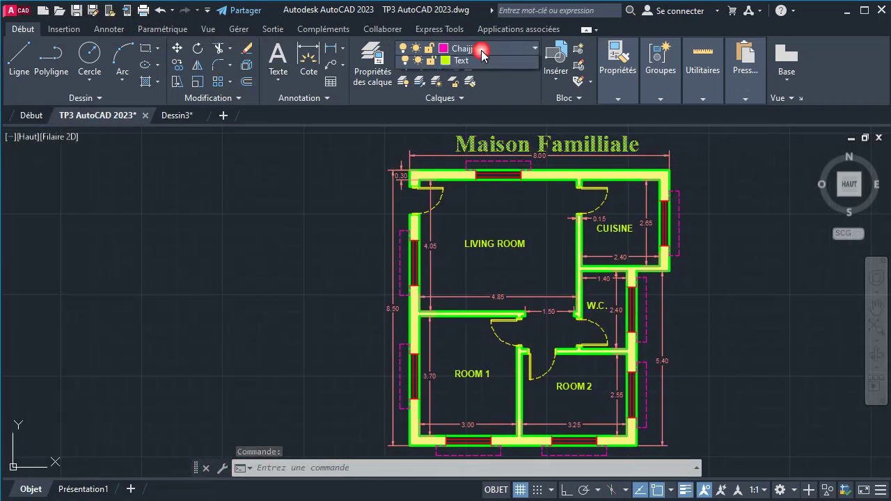
Switch off the Cotation layer in the Calques list to hide all dimensions
left_click(480, 49)
left_click(405, 98)
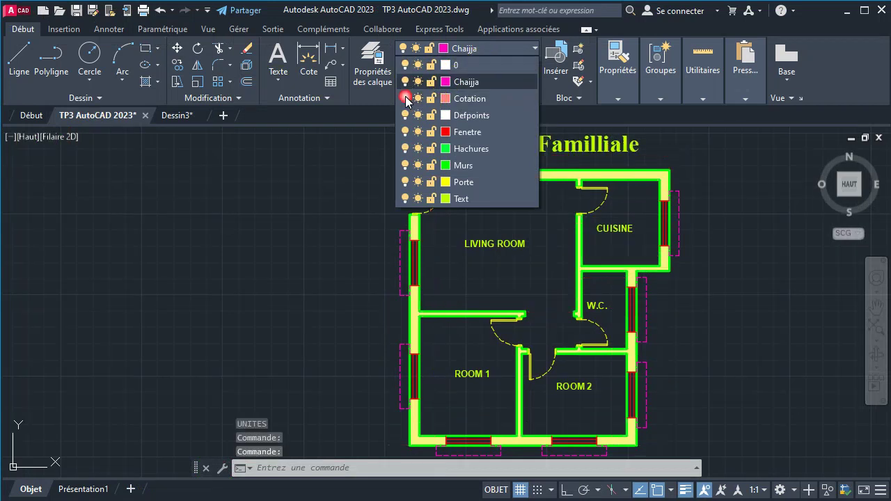
left_click(601, 282)
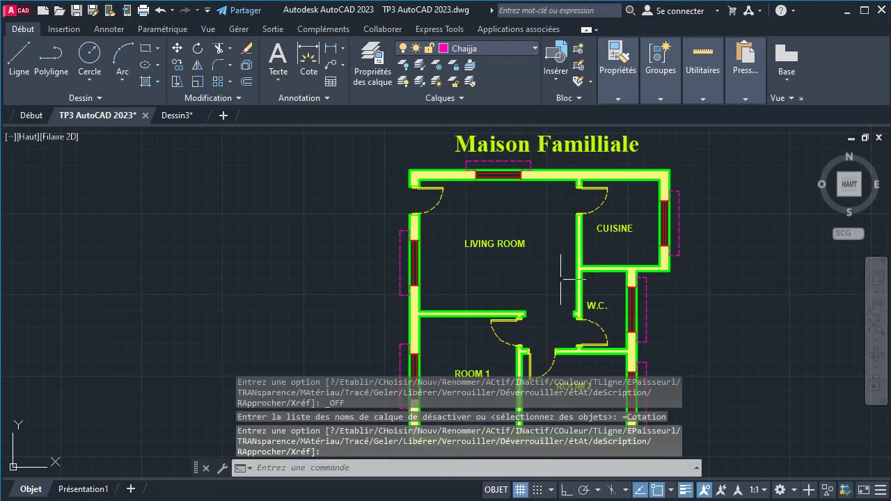